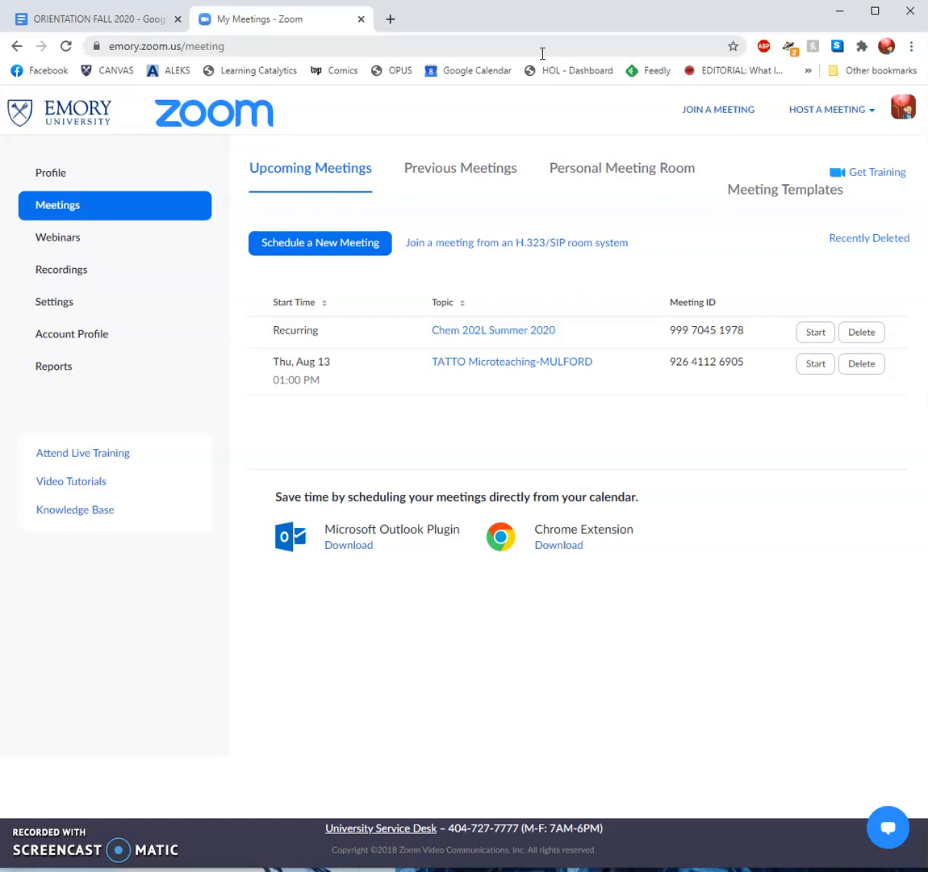
Start scheduling a new meeting with the topic "Breakout Rooms" and enable breakout room pre-assignment in its meeting options
left_click(322, 240)
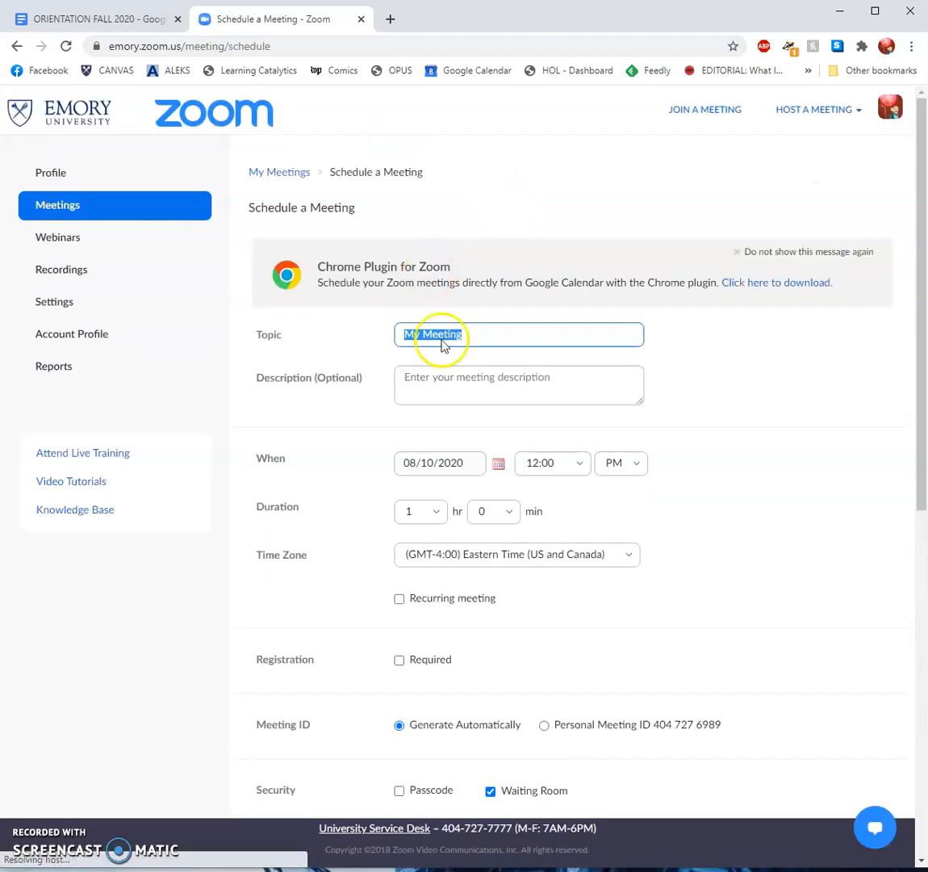
type("Break")
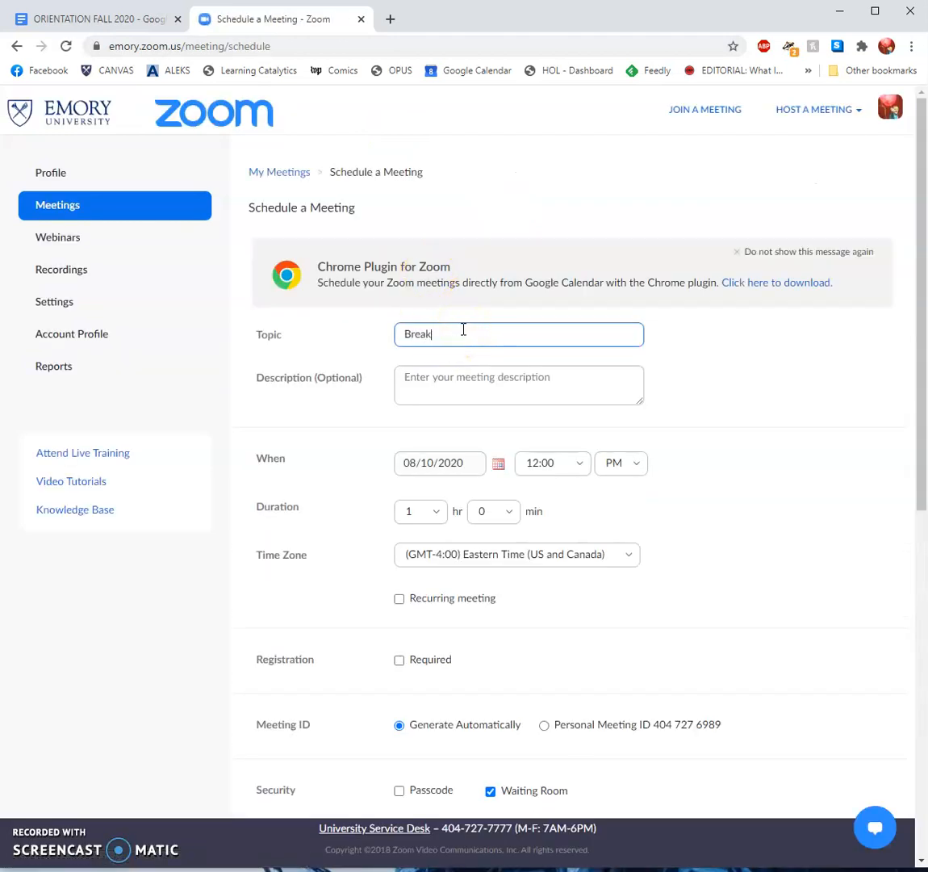
type("out Romos")
key("BackSpace")
key("BackSpace")
key("BackSpace")
type("oms")
scroll(614, 442, "down", 7)
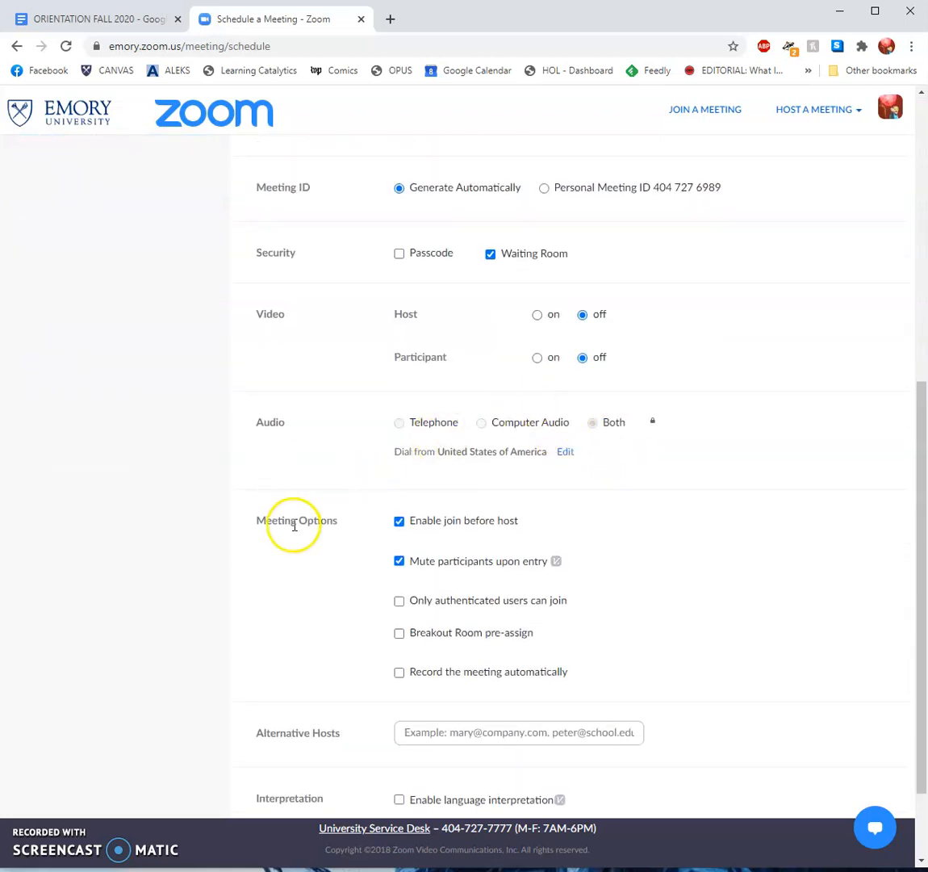
left_click(448, 634)
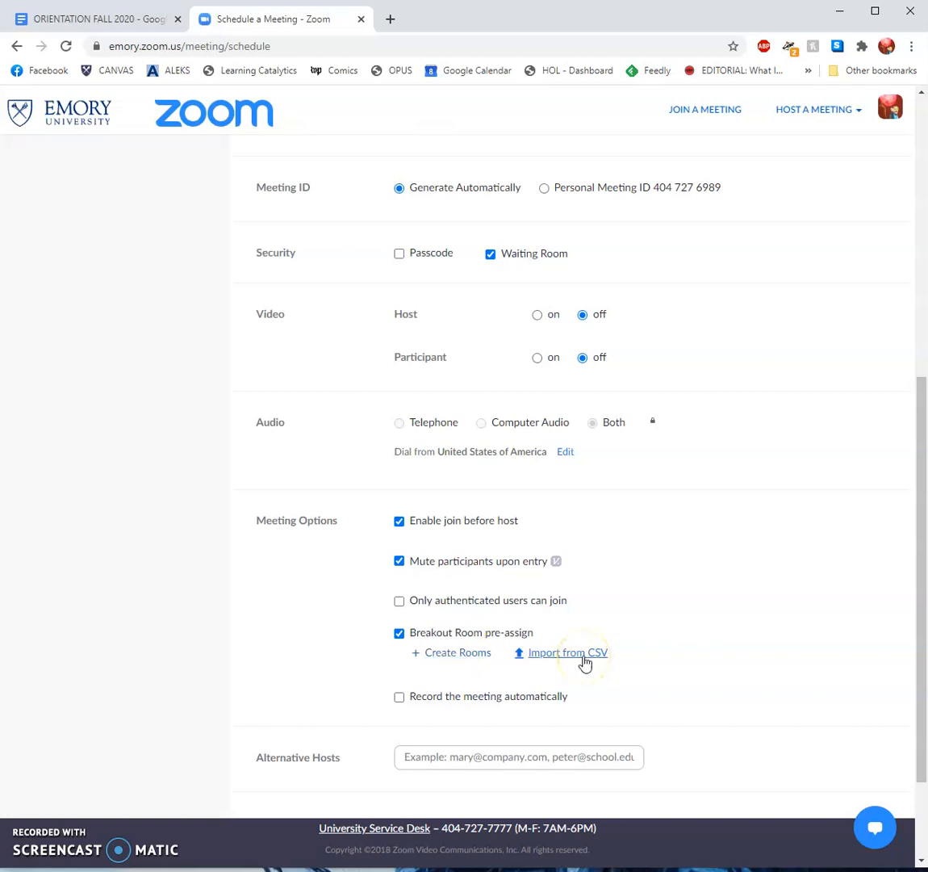
left_click(471, 660)
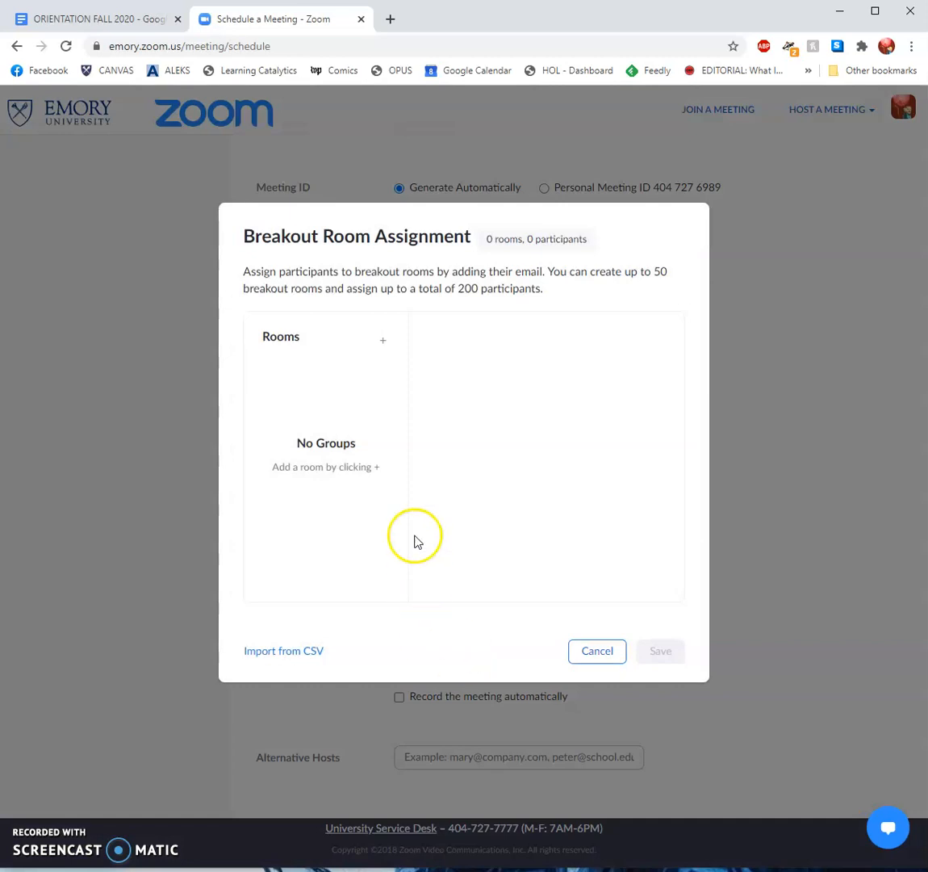
left_click(382, 339)
left_click(465, 368)
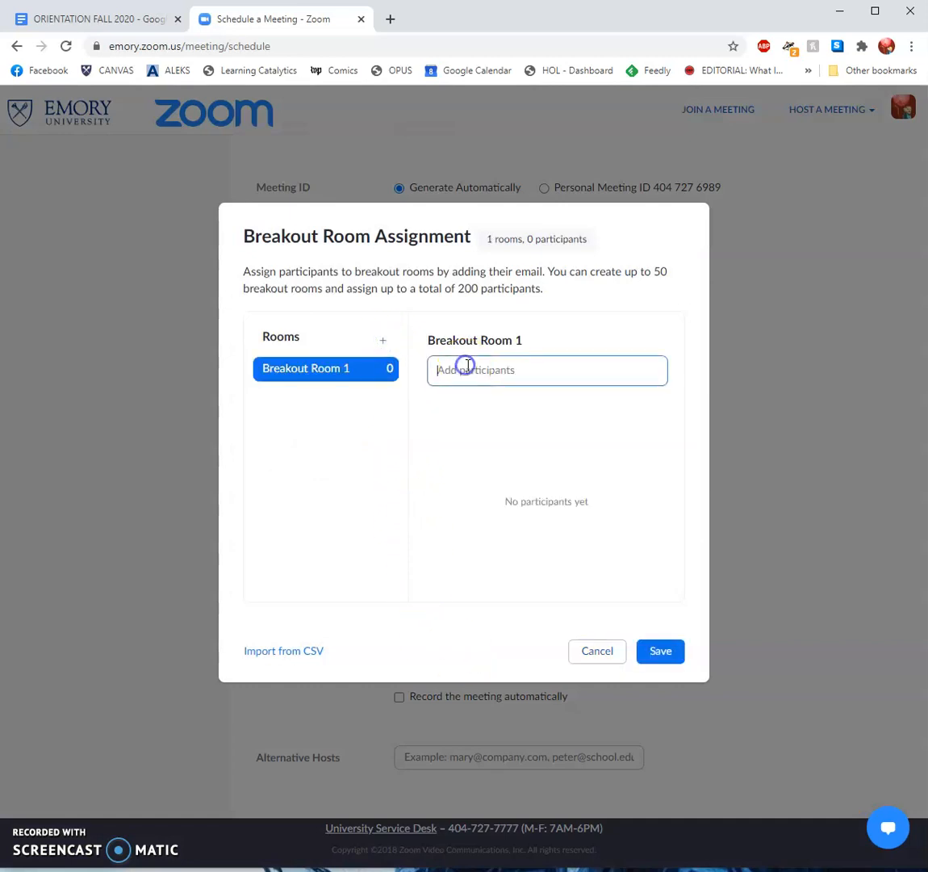
type("DOugl")
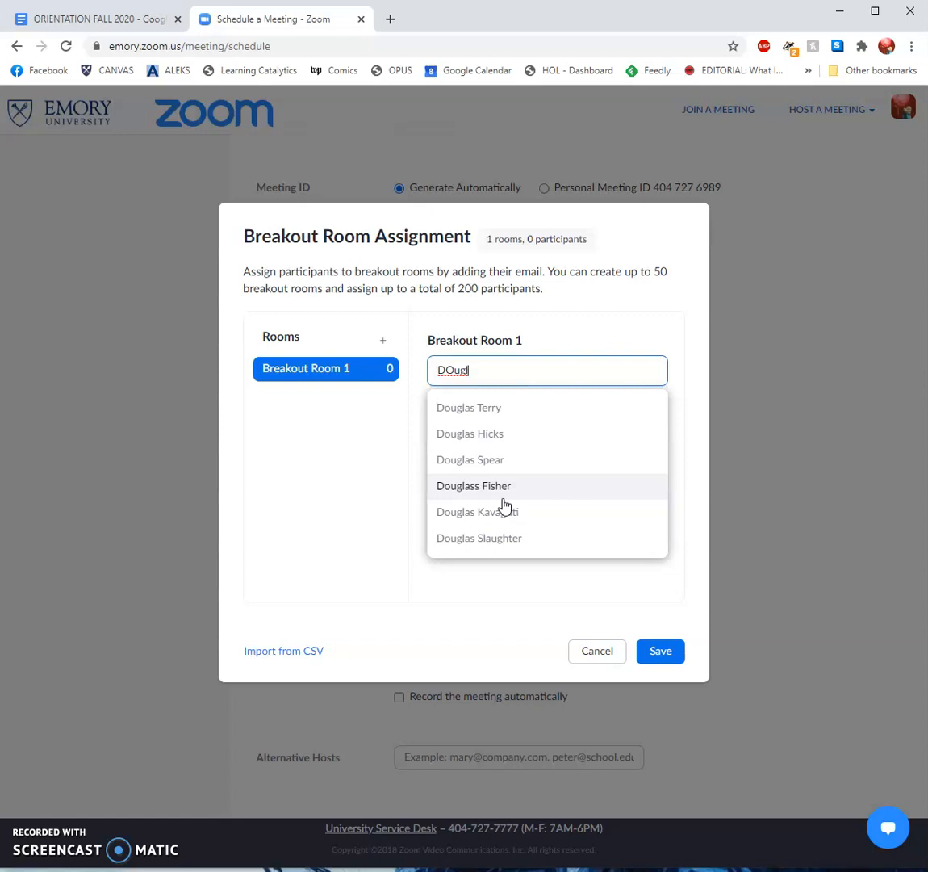
key("BackSpace")
key("BackSpace")
key("BackSpace")
key("BackSpace")
type("oug")
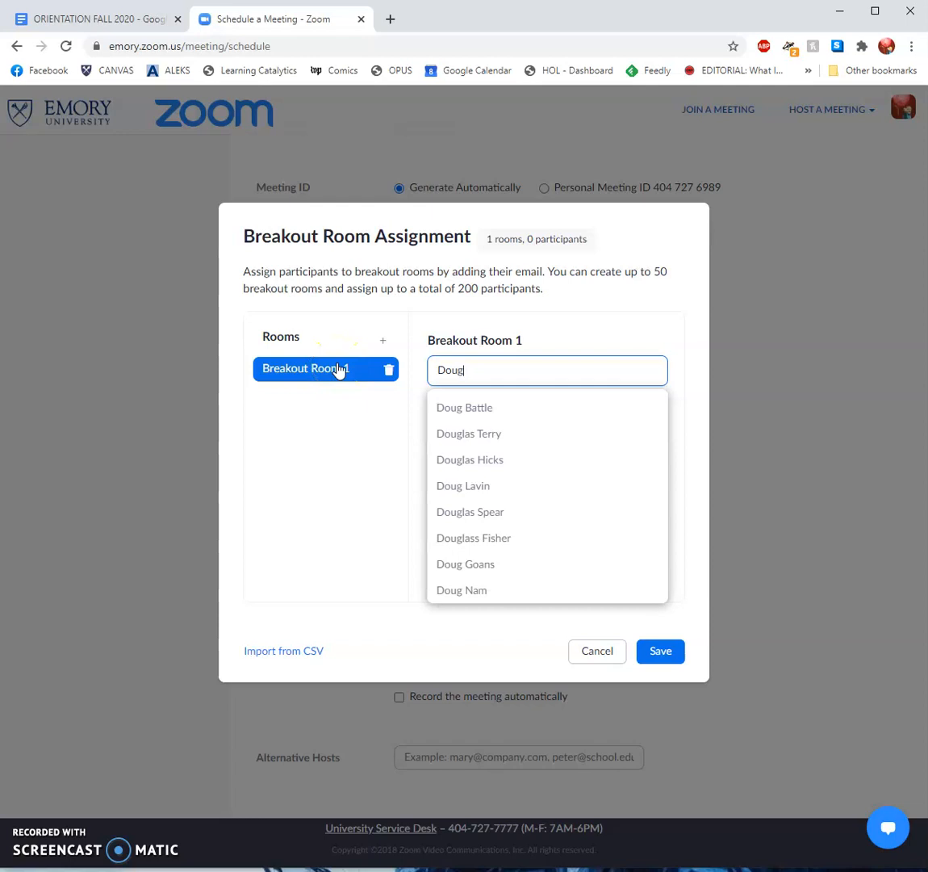
left_click(370, 573)
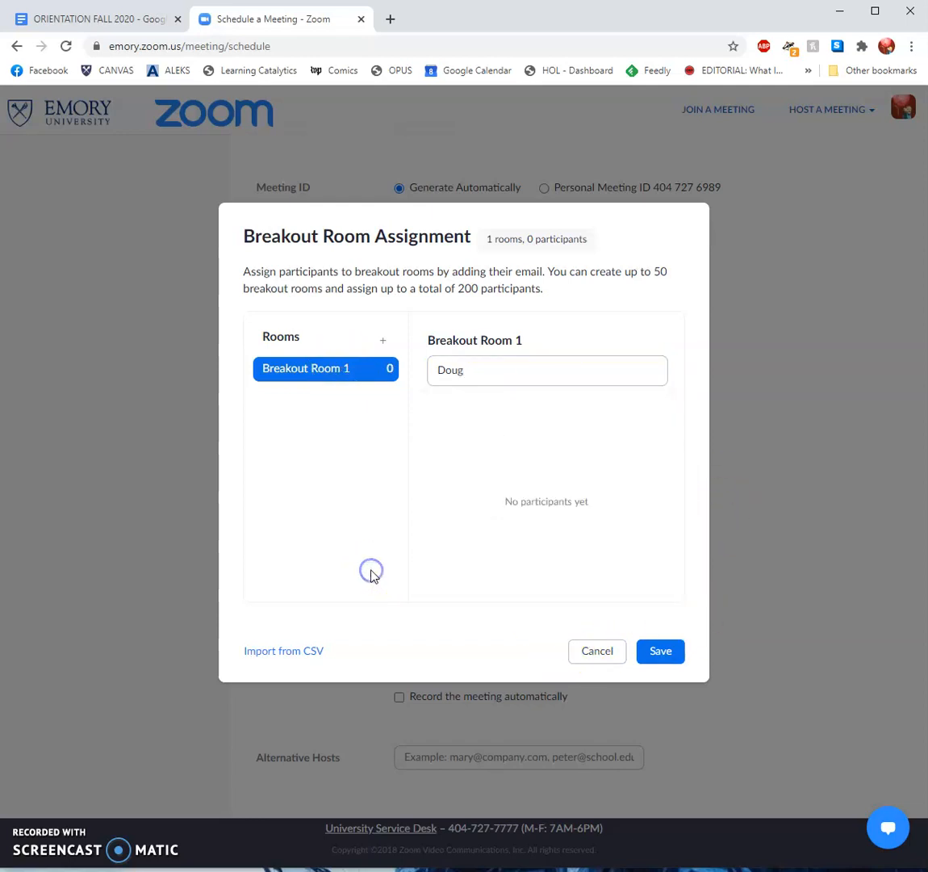
left_click(587, 653)
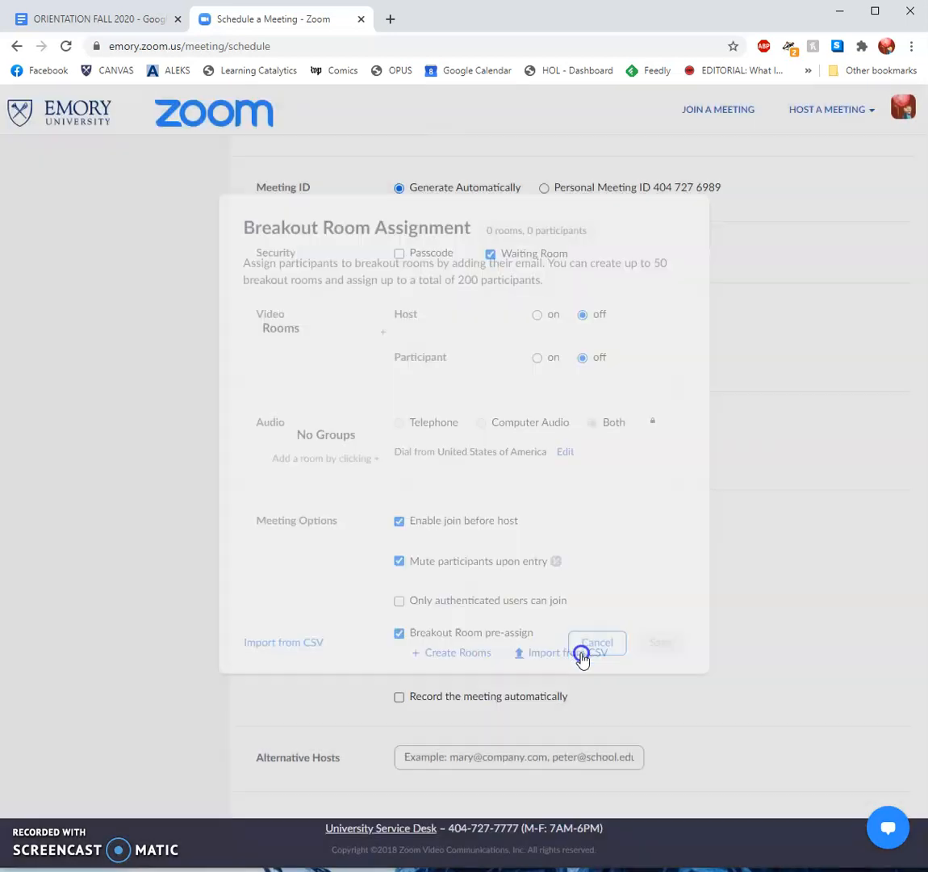
Open the CSV import for breakout rooms and review the header columns and room assignments in breakout_room_pre_assign.csv in Excel
left_click(567, 664)
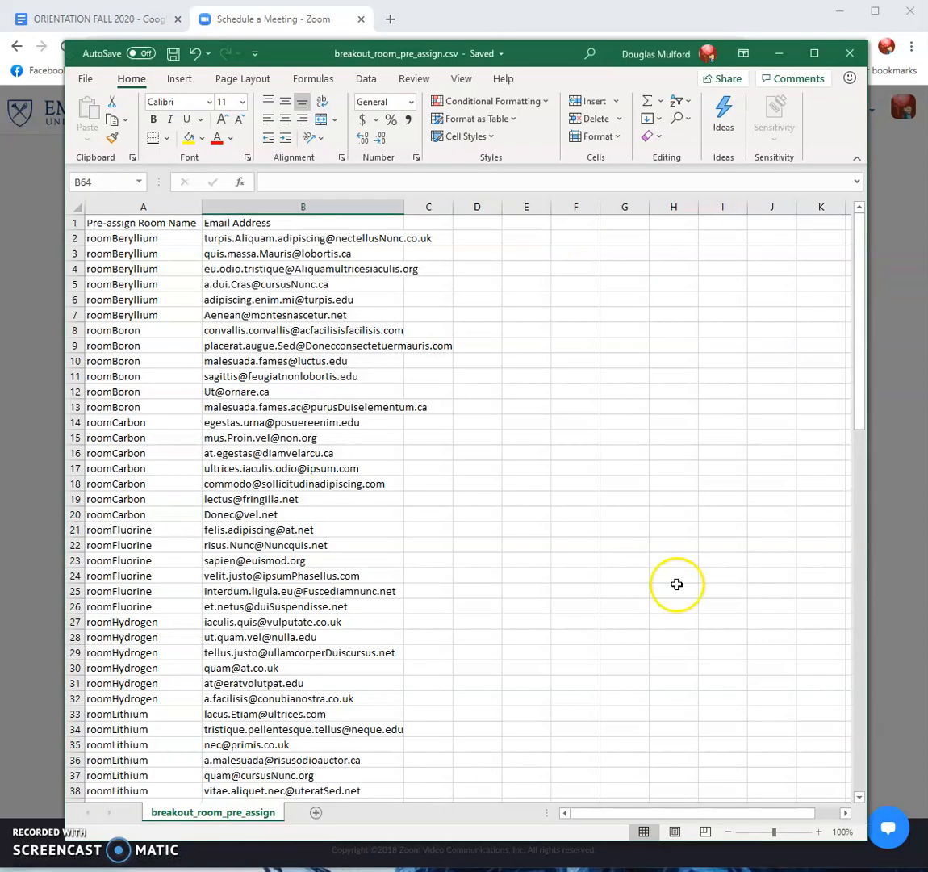
left_click_drag(128, 219, 275, 223)
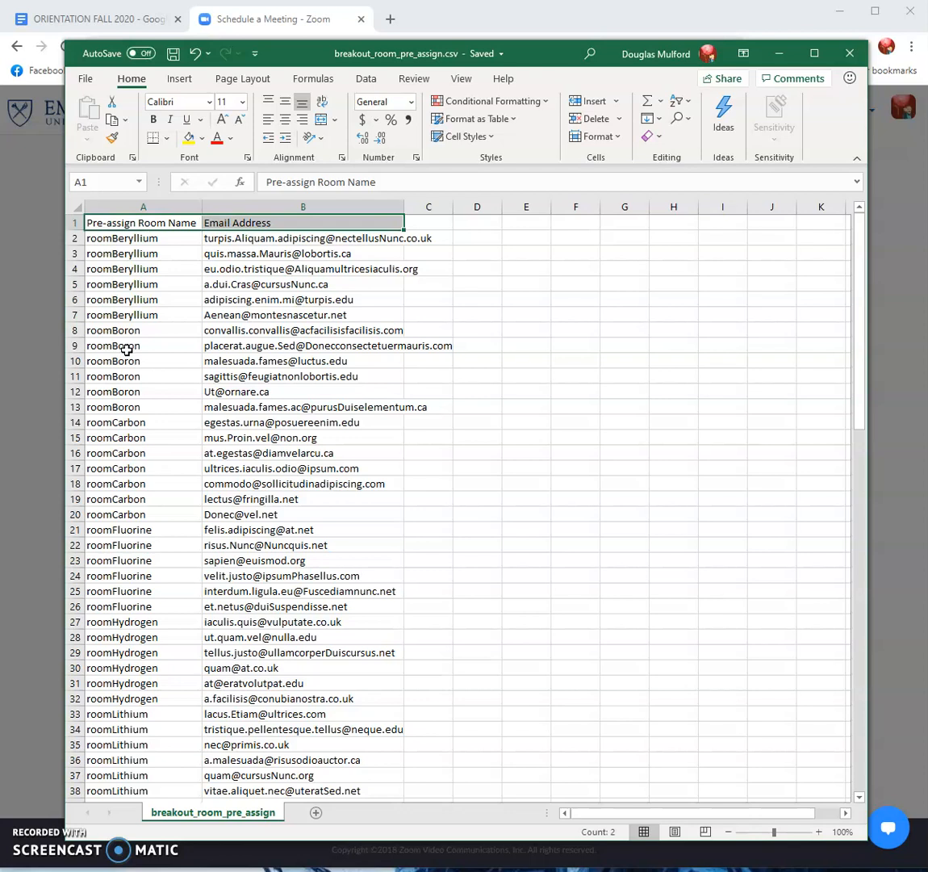
scroll(276, 455, "down", 14)
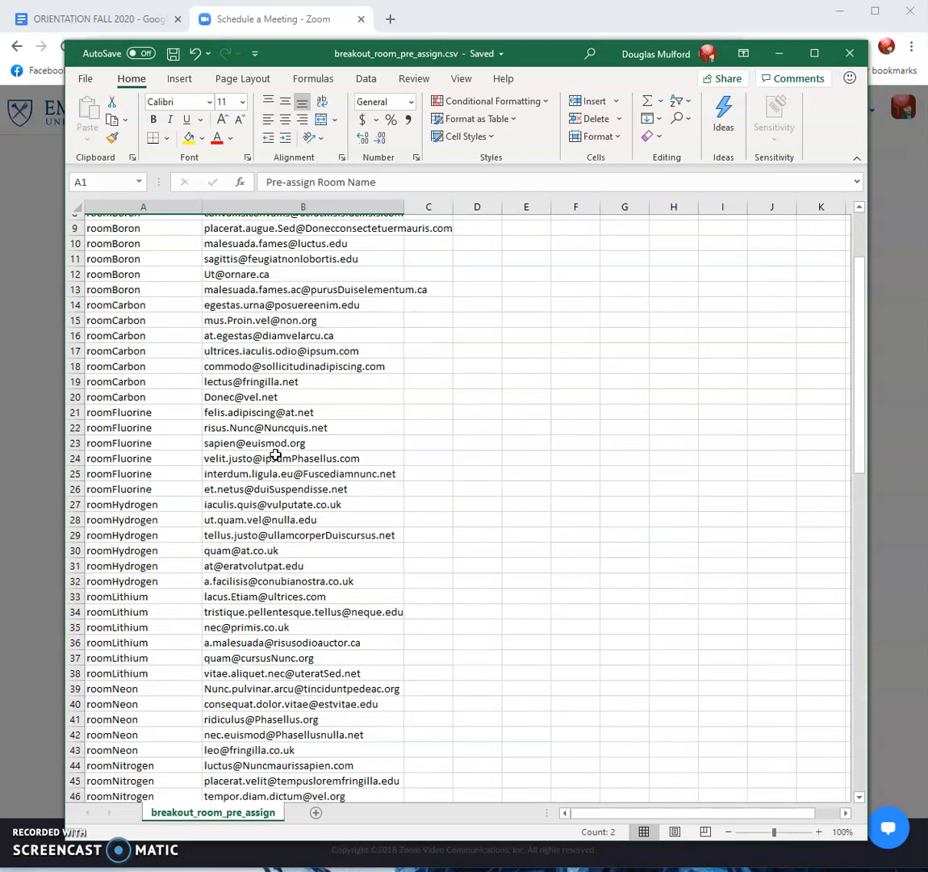
scroll(275, 454, "up", 1)
scroll(275, 455, "up", 14)
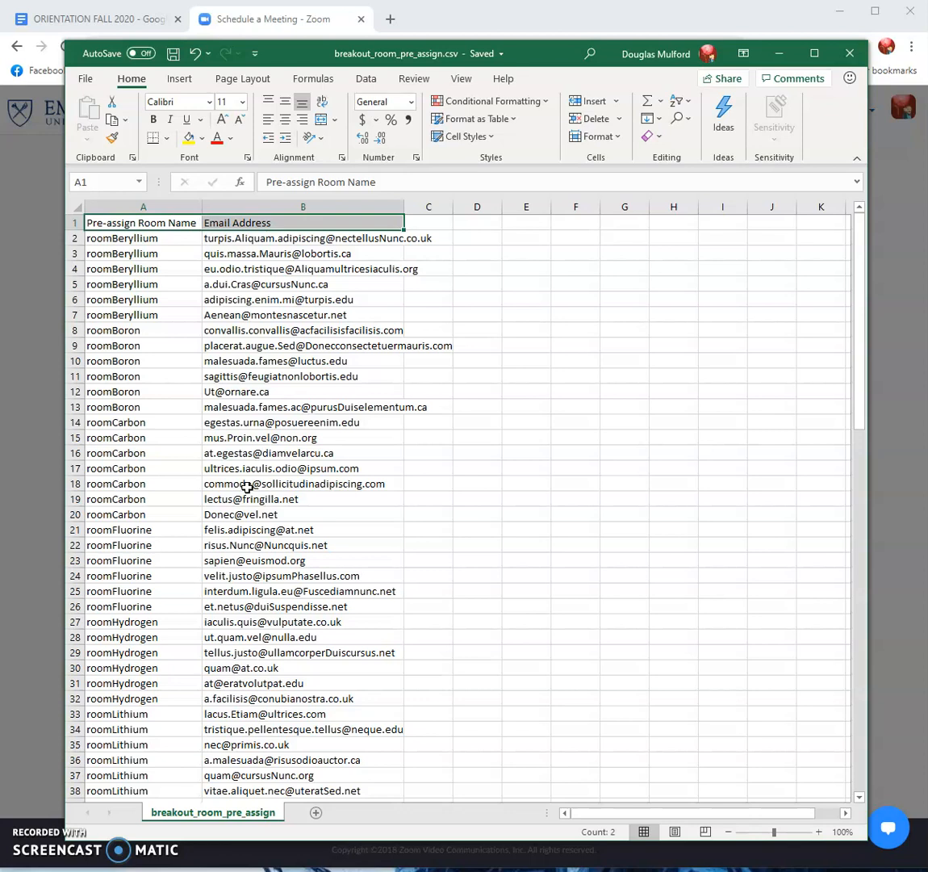
Change the room name in cell A63, the last participant's row, to roomNitrogen and save the CSV file
scroll(247, 487, "down", 9)
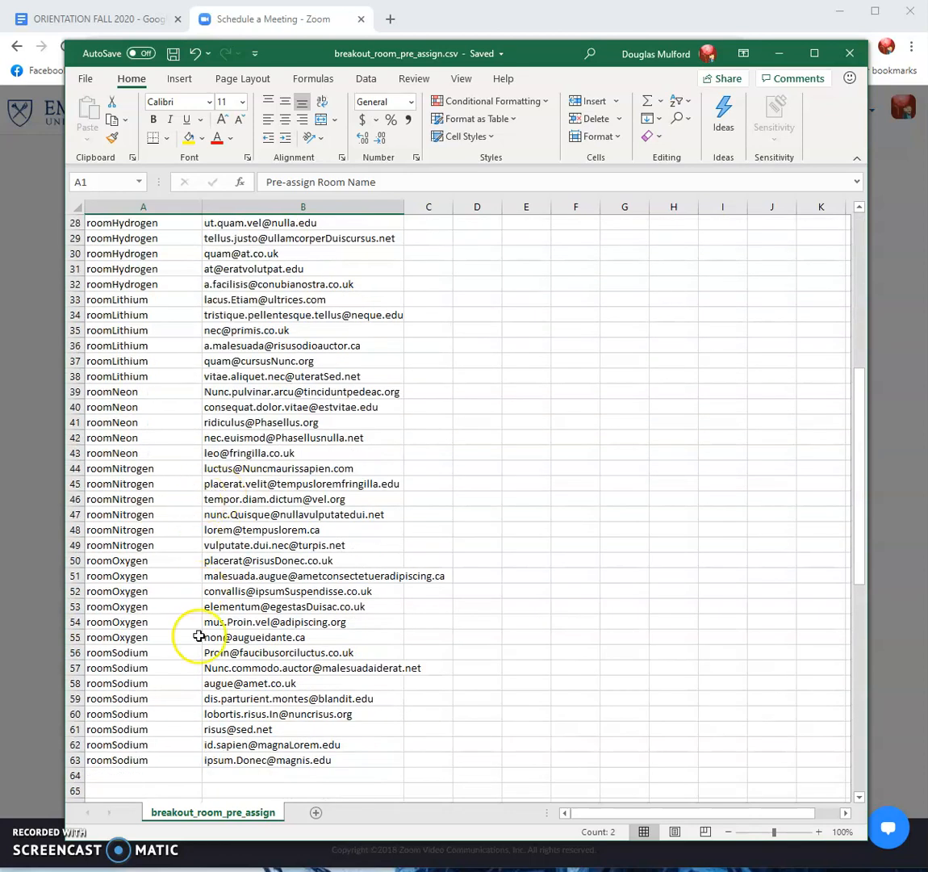
scroll(157, 648, "down", 3)
left_click(145, 622)
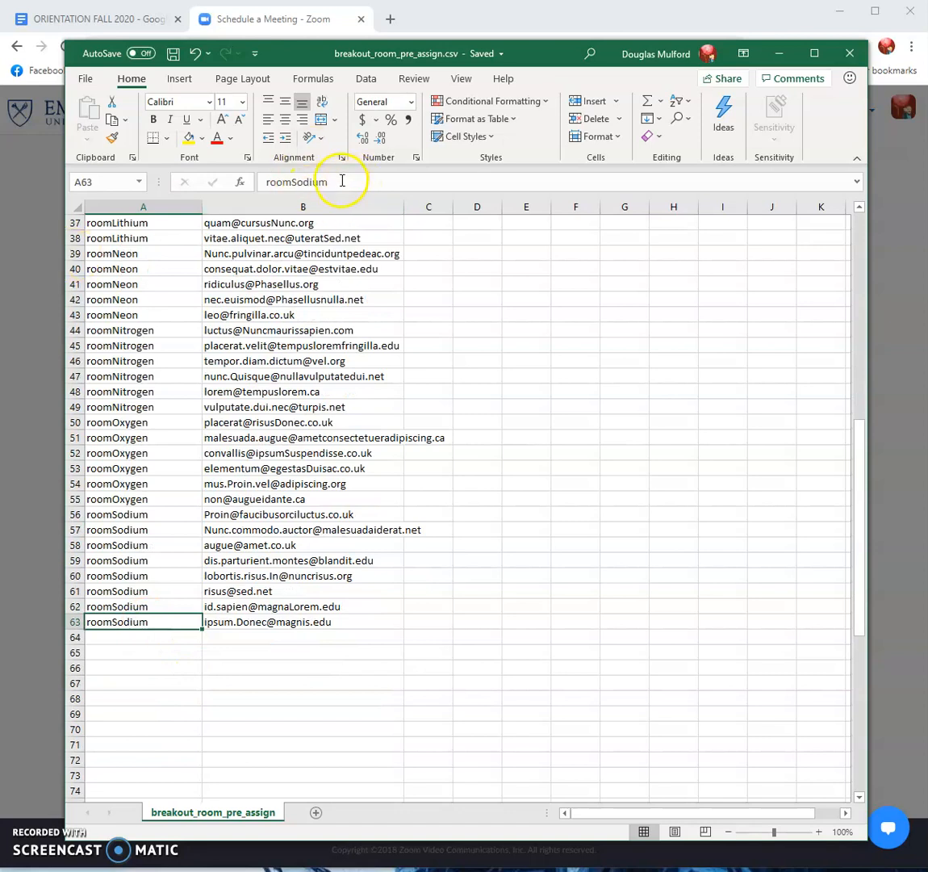
left_click_drag(330, 182, 300, 180)
type("Nitrogen")
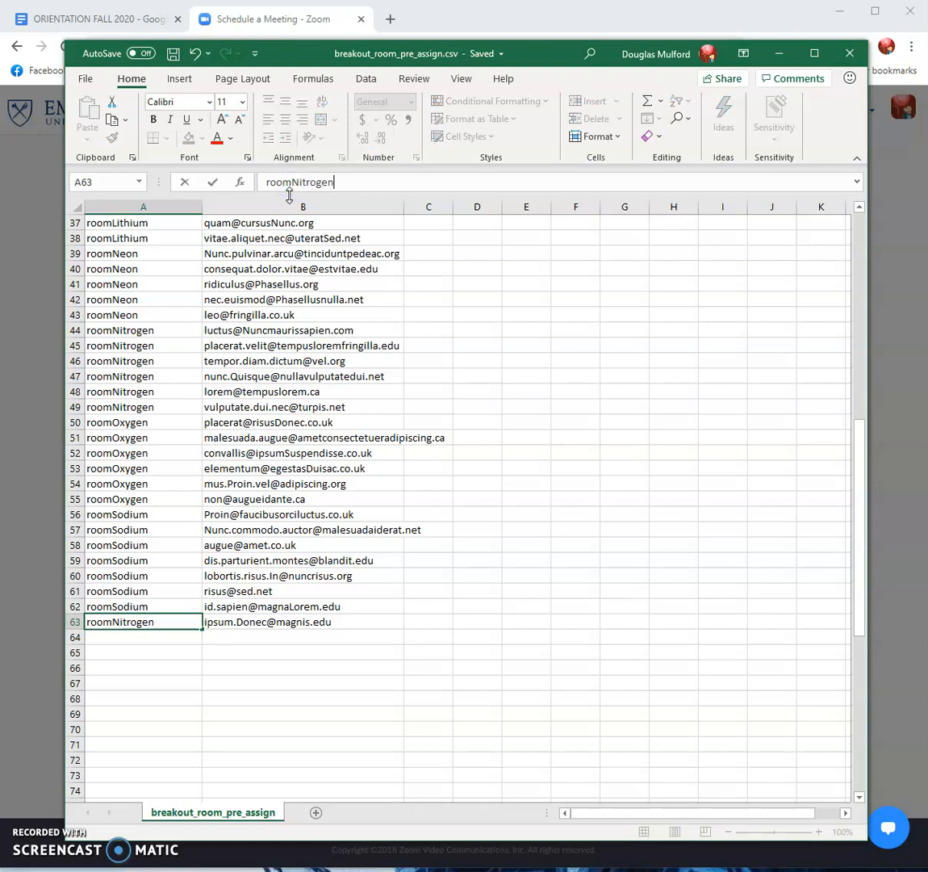
key("Return")
key("ctrl+s")
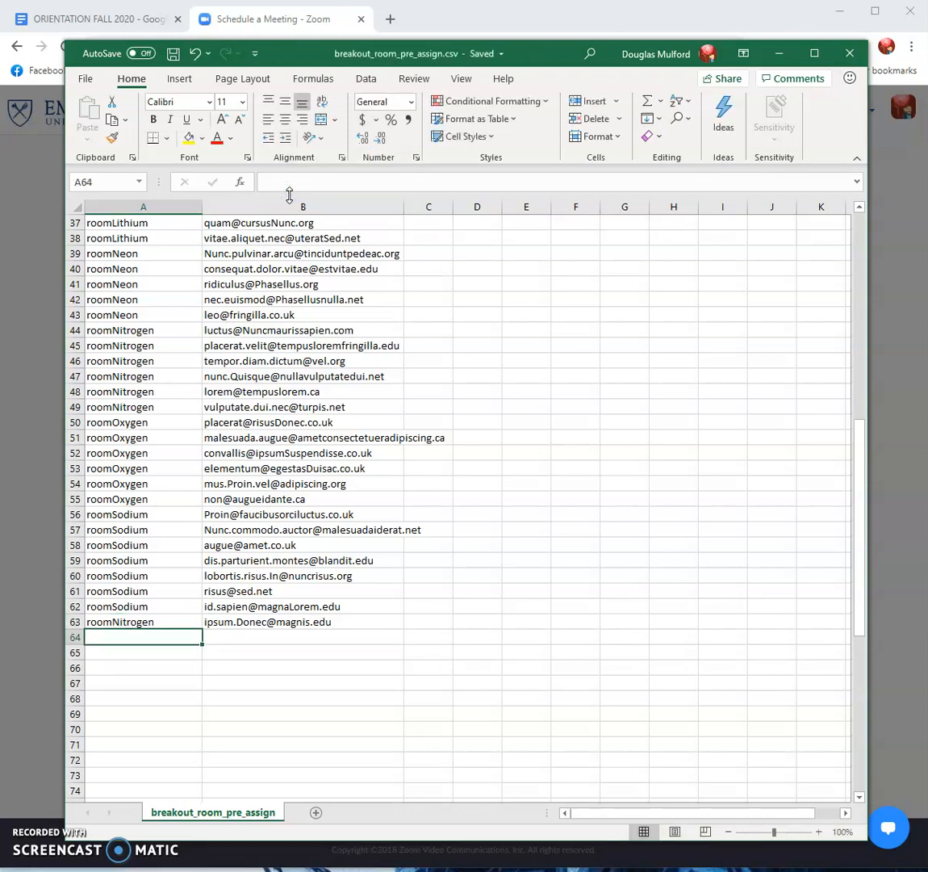
Switch back to the Zoom scheduling page in Chrome and import the edited breakout room CSV file
left_click(603, 25)
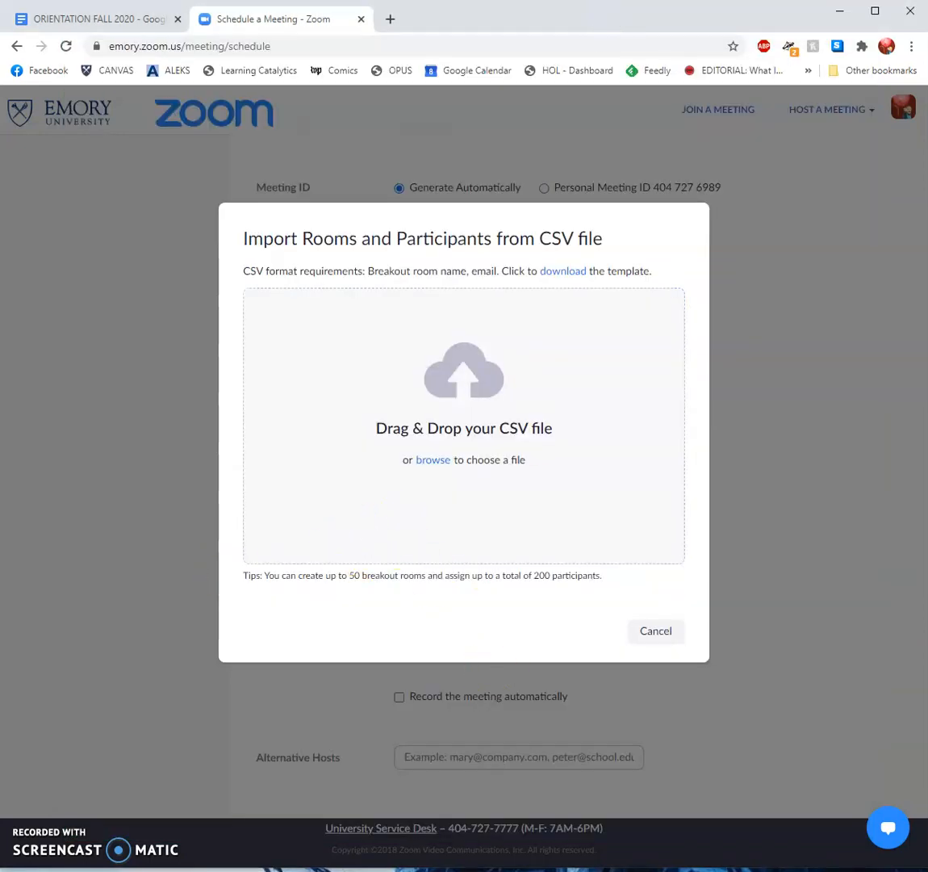
left_click_drag(115, 561, 557, 448)
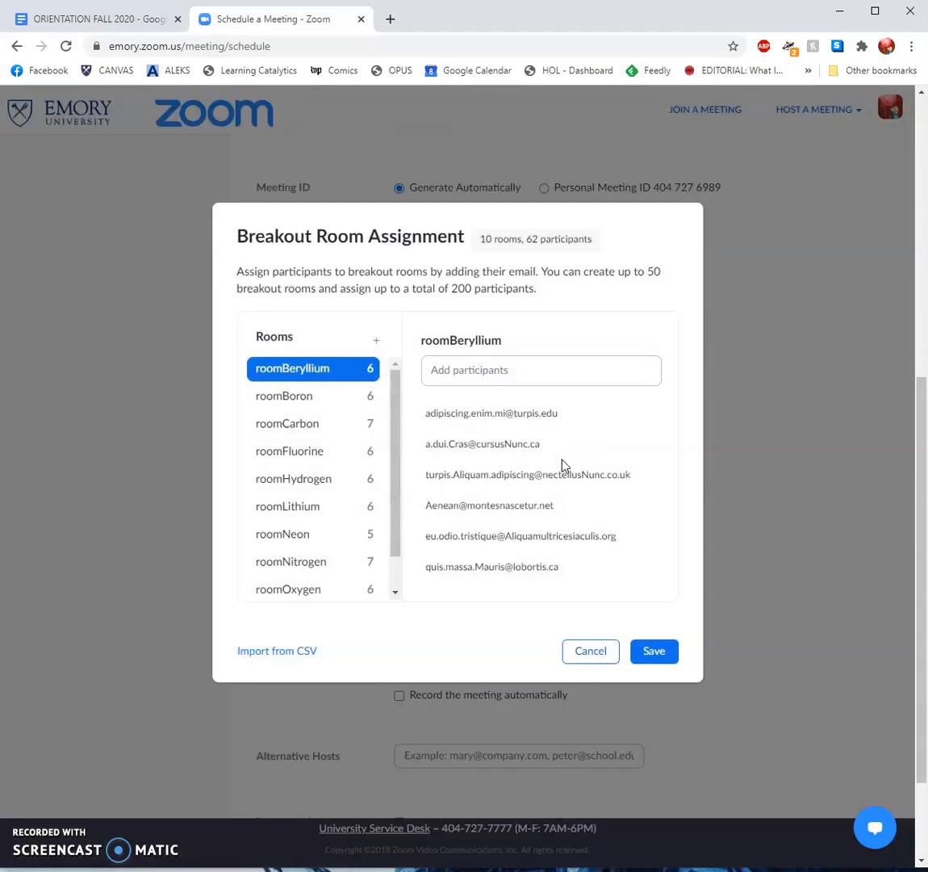
Review the participants assigned to roomCarbon and save the imported breakout room assignments
left_click(314, 425)
mouse_move(514, 517)
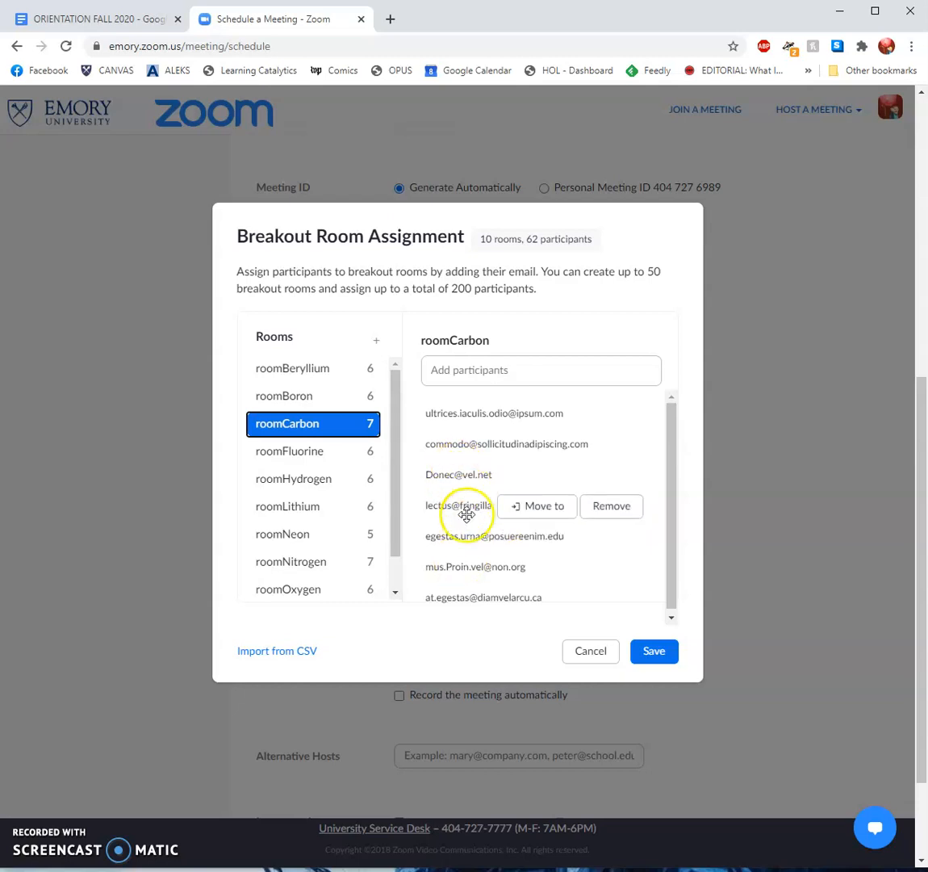
scroll(310, 491, "down", 1)
scroll(311, 492, "up", 1)
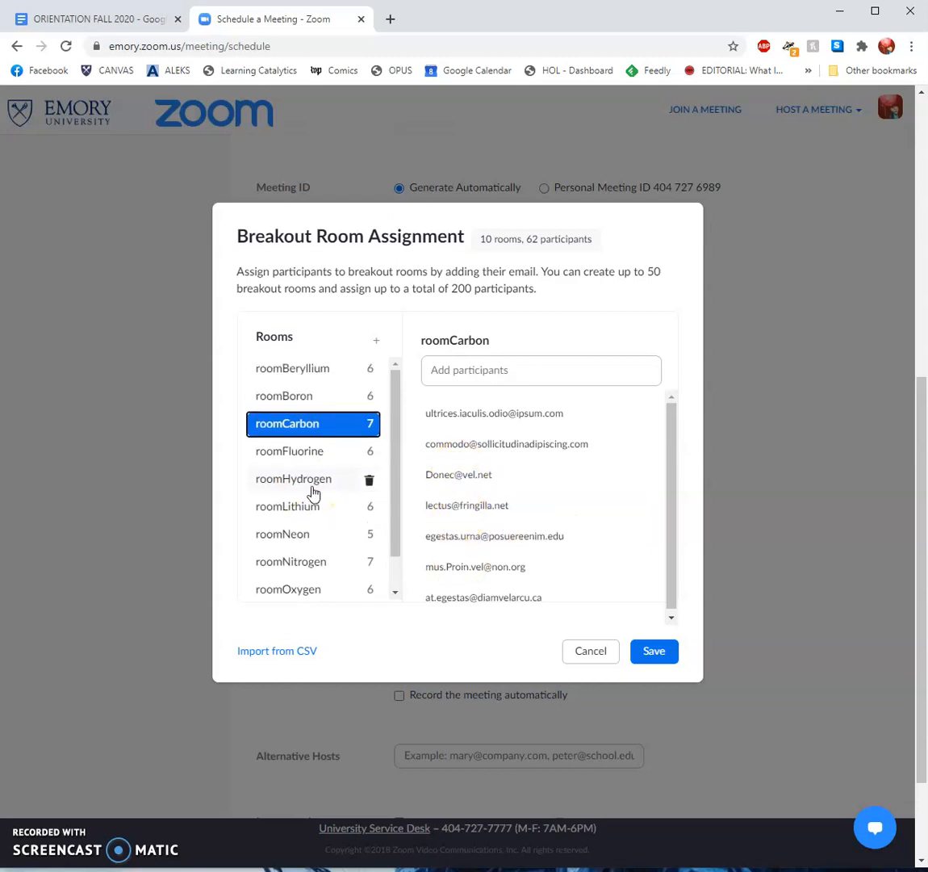
left_click(665, 658)
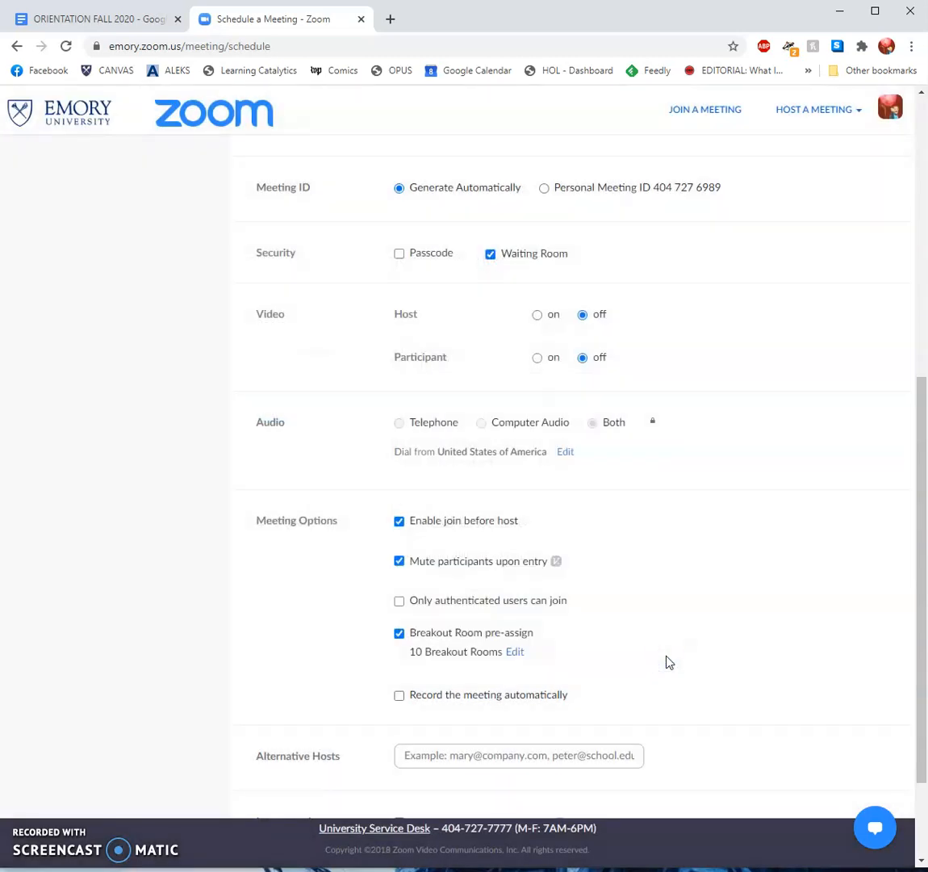
Save the scheduled Breakout Rooms meeting and start it in the Zoom desktop app with computer audio
scroll(676, 686, "up", 7)
scroll(613, 630, "down", 8)
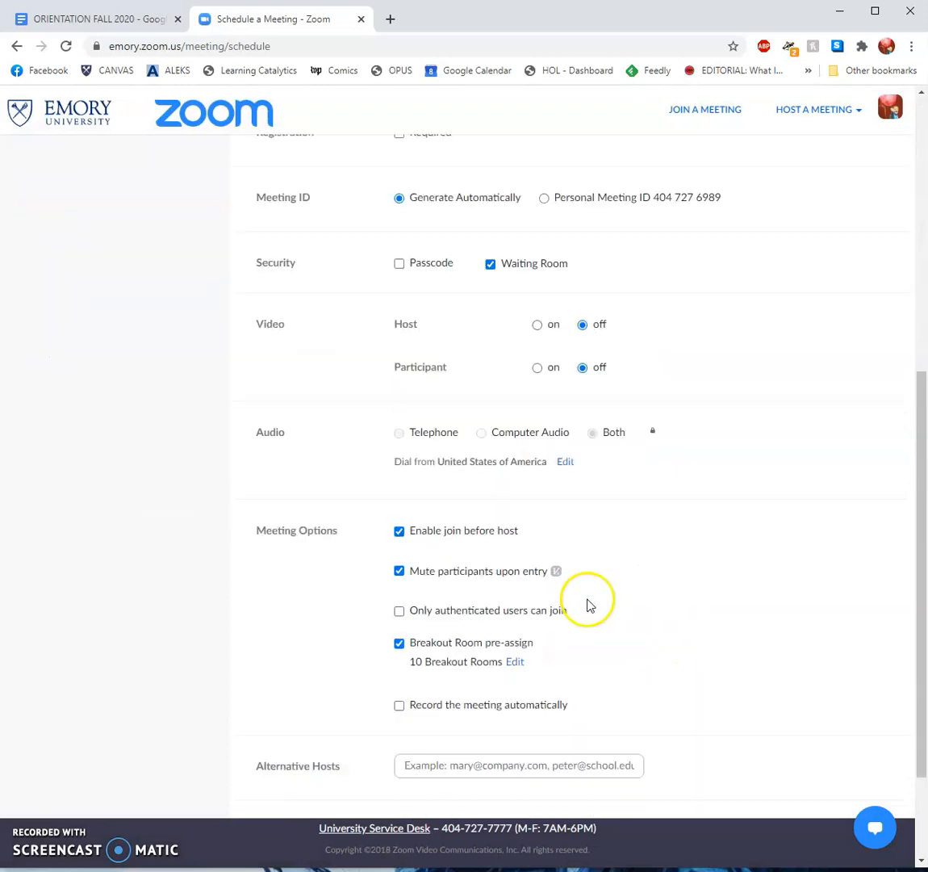
left_click(429, 749)
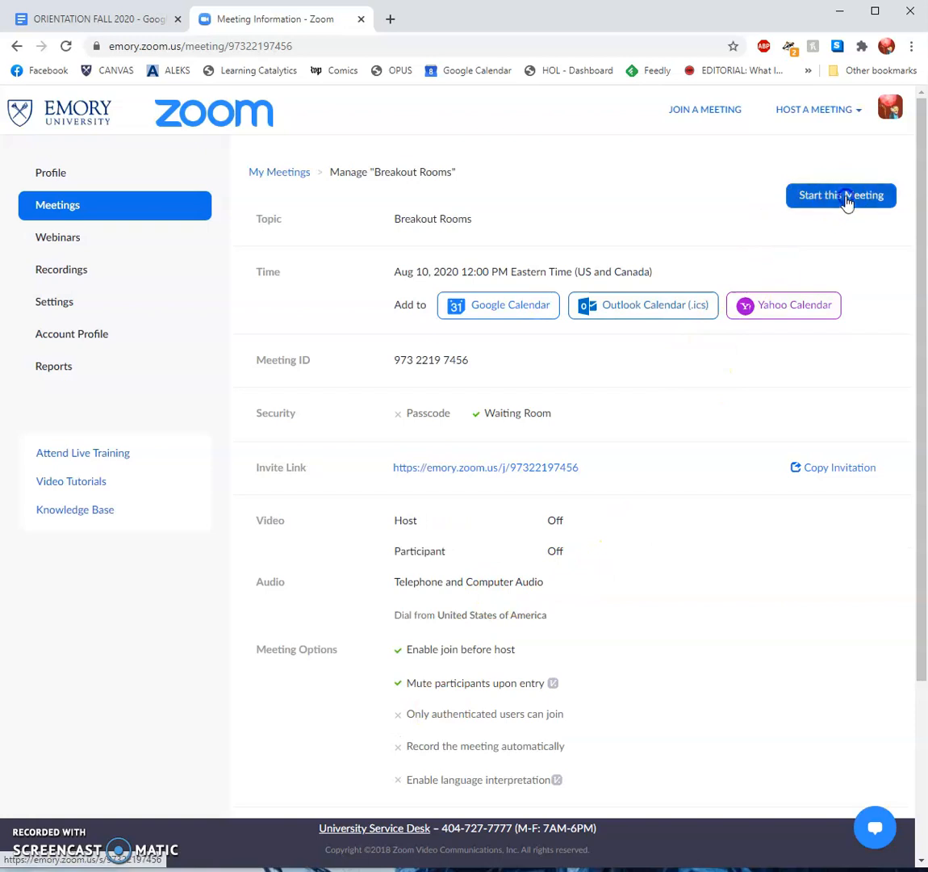
left_click(846, 200)
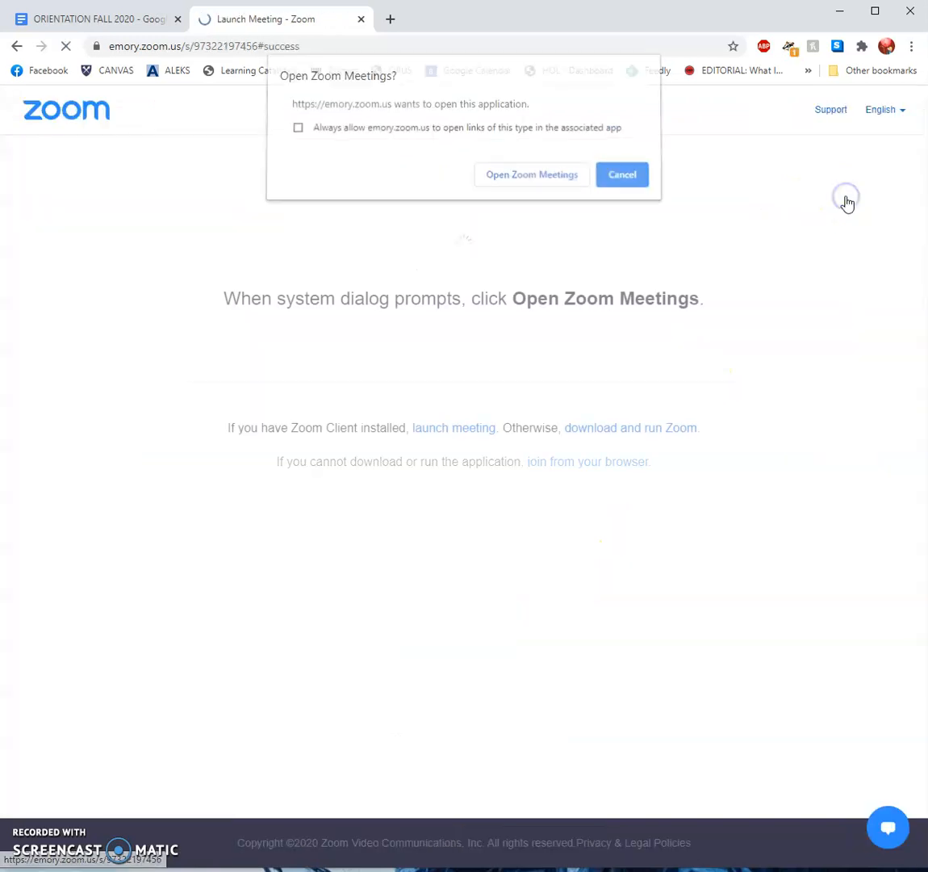
left_click(566, 176)
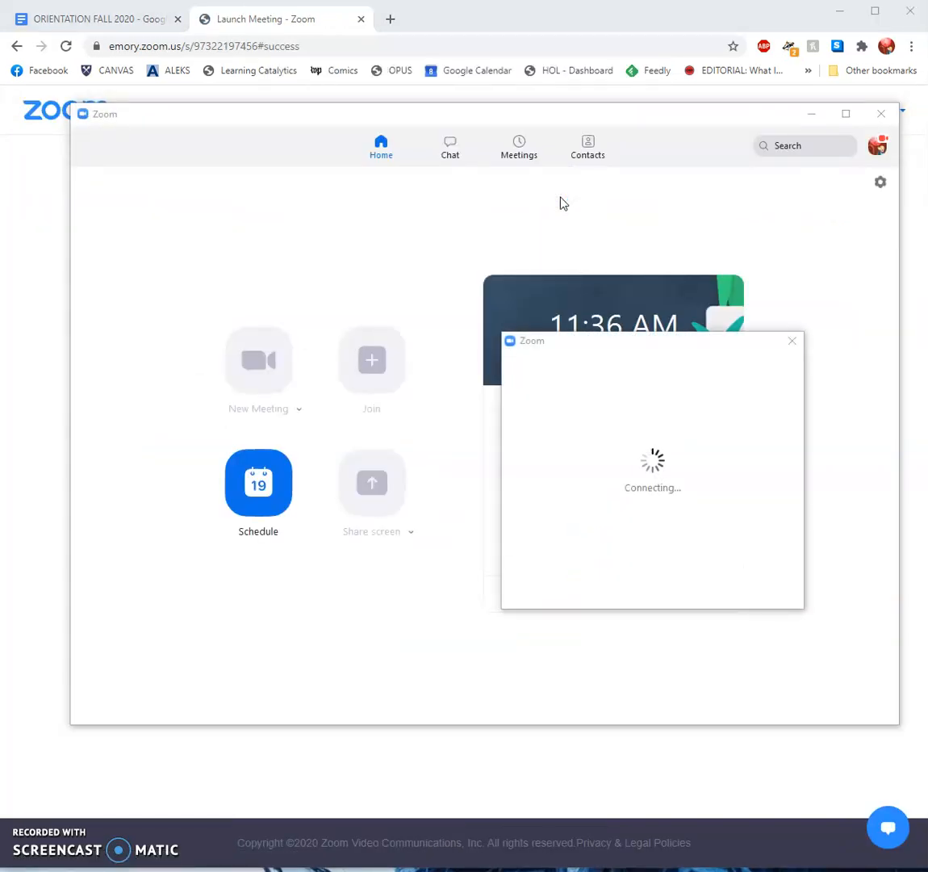
left_click(619, 480)
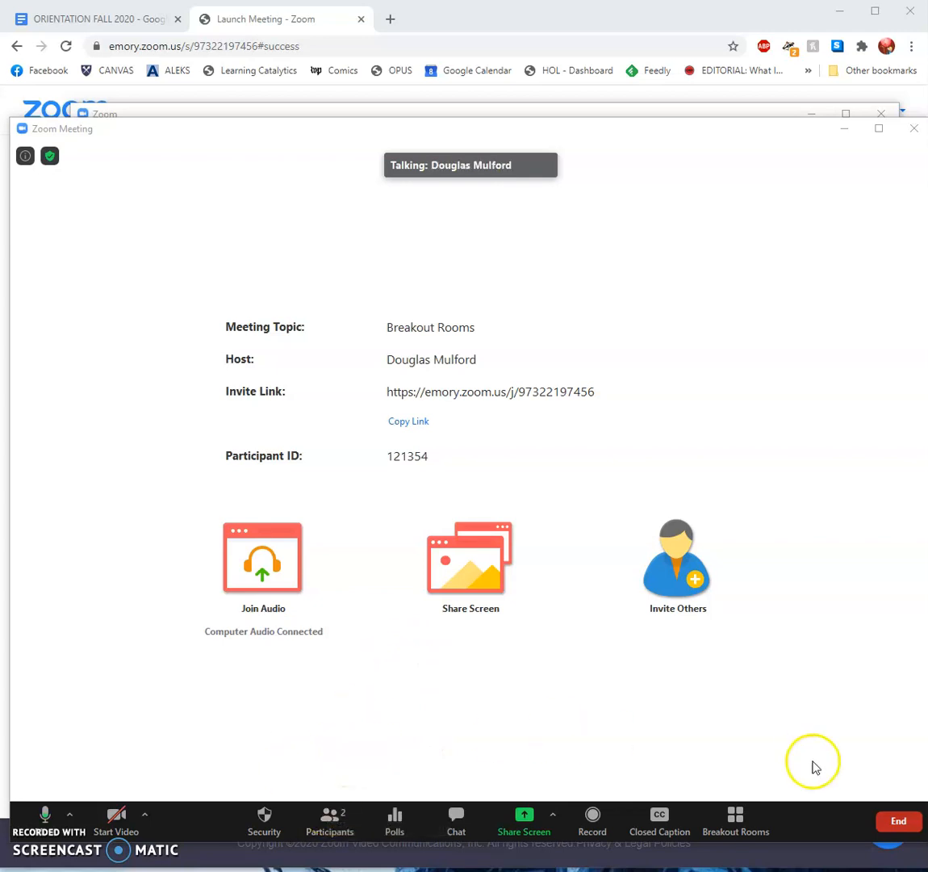
Recover the meeting's breakout rooms to the pre-assigned rooms, replacing all existing ones, and check the breakout room options
left_click(736, 815)
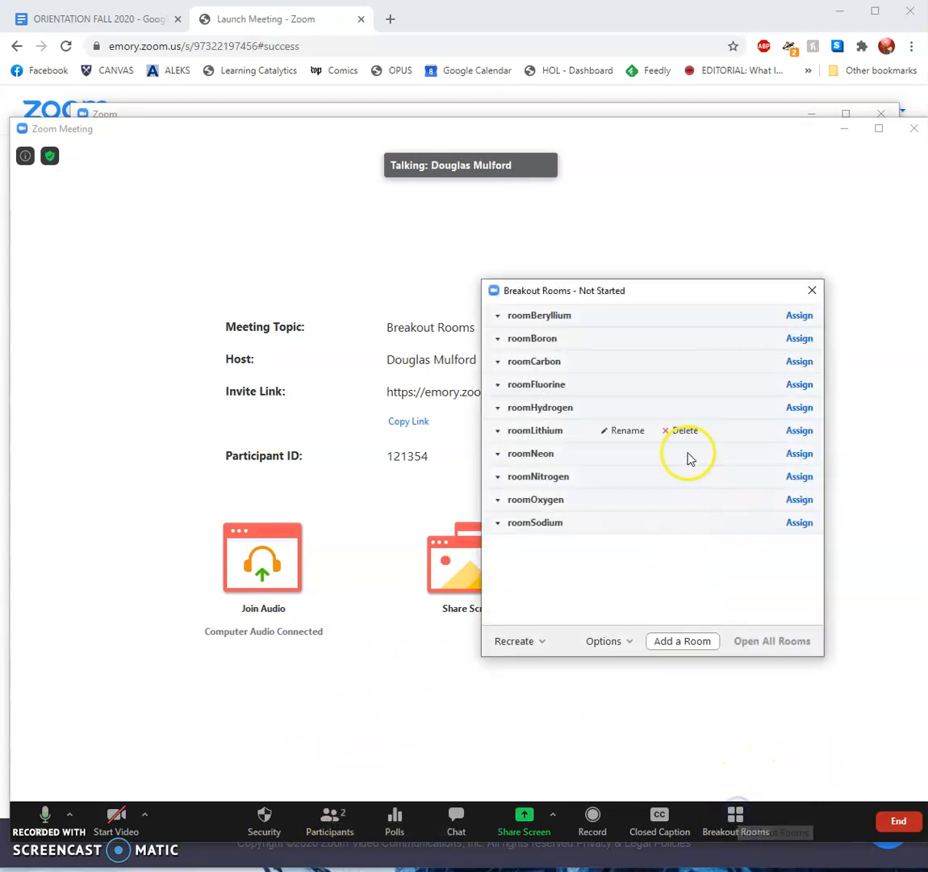
left_click_drag(694, 300, 557, 244)
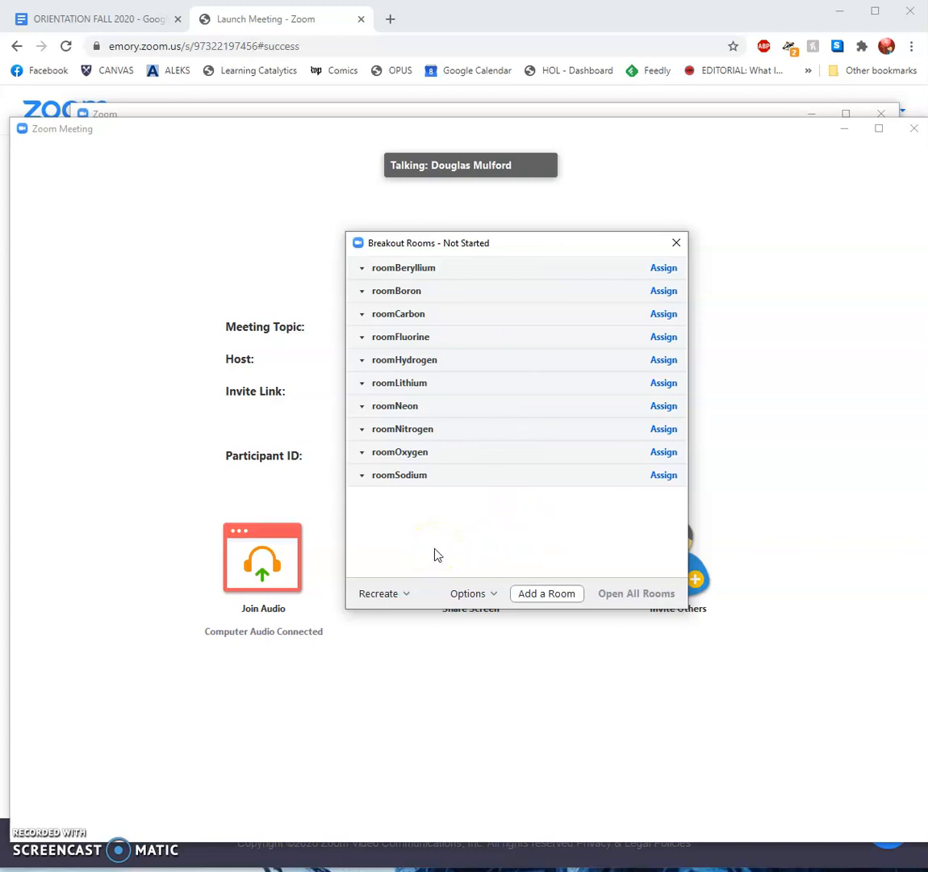
left_click(393, 595)
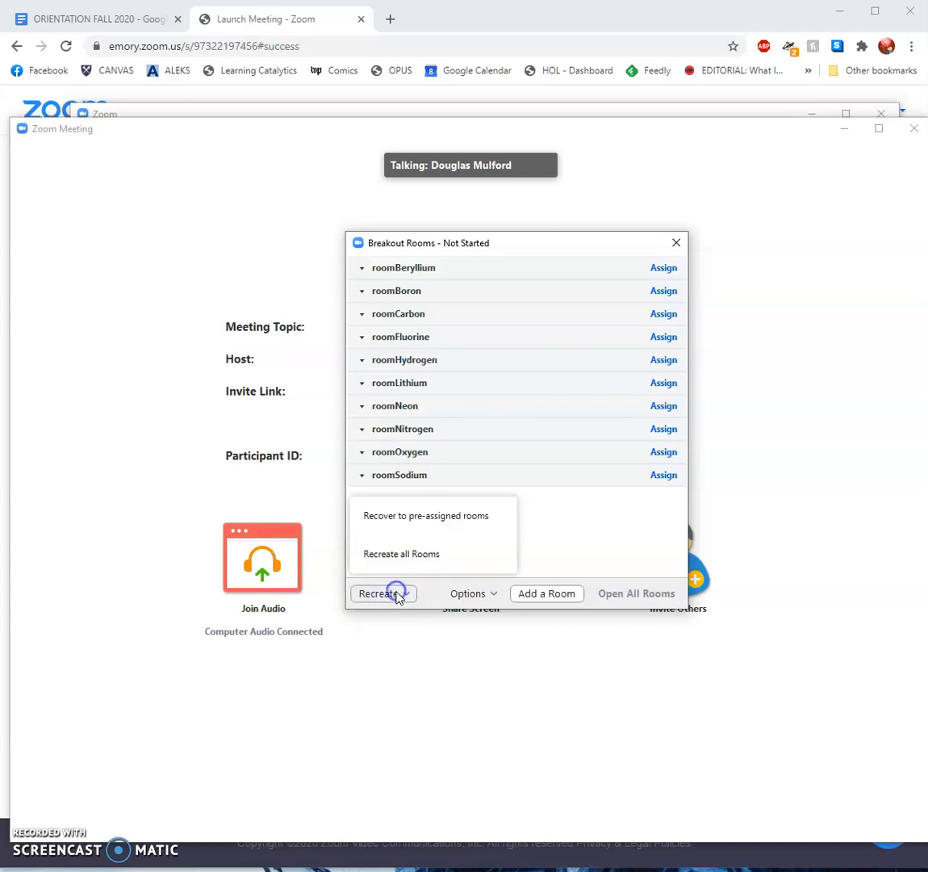
left_click(403, 521)
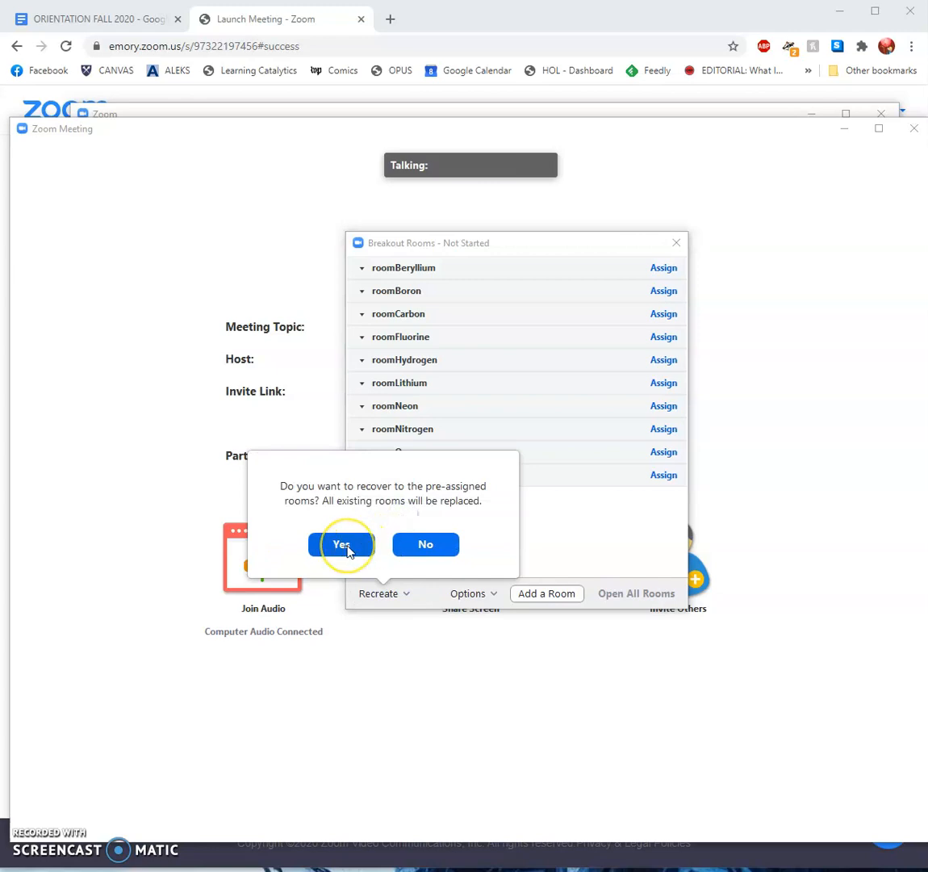
left_click(341, 545)
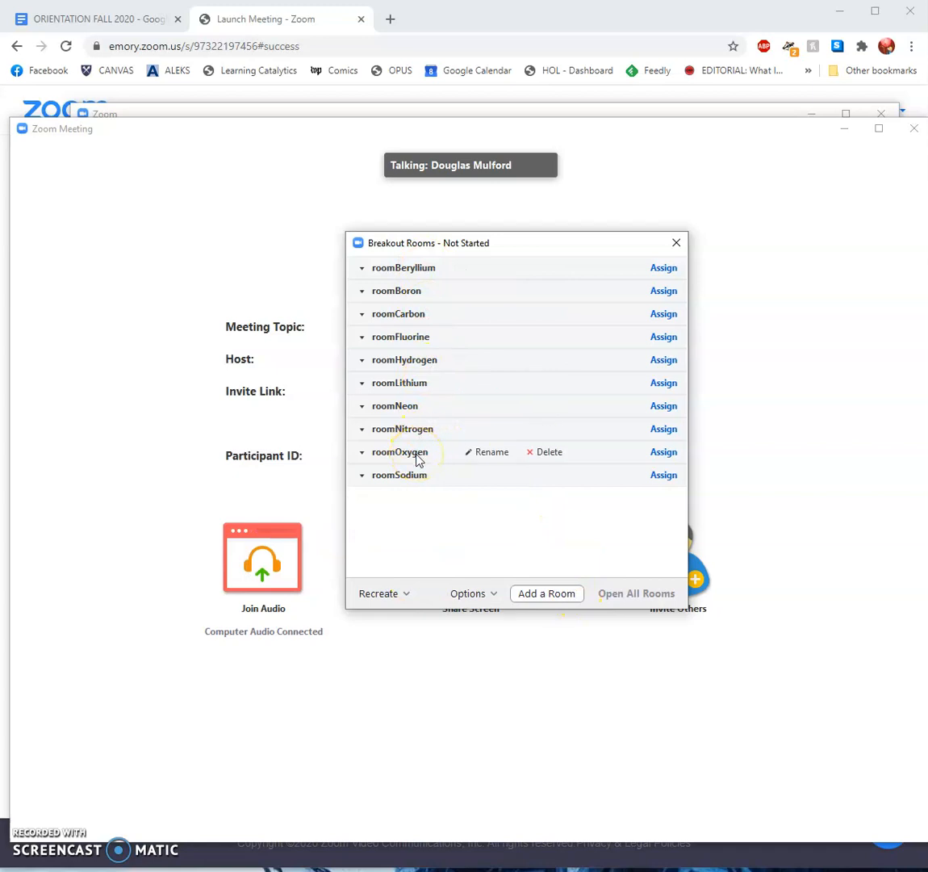
left_click(466, 594)
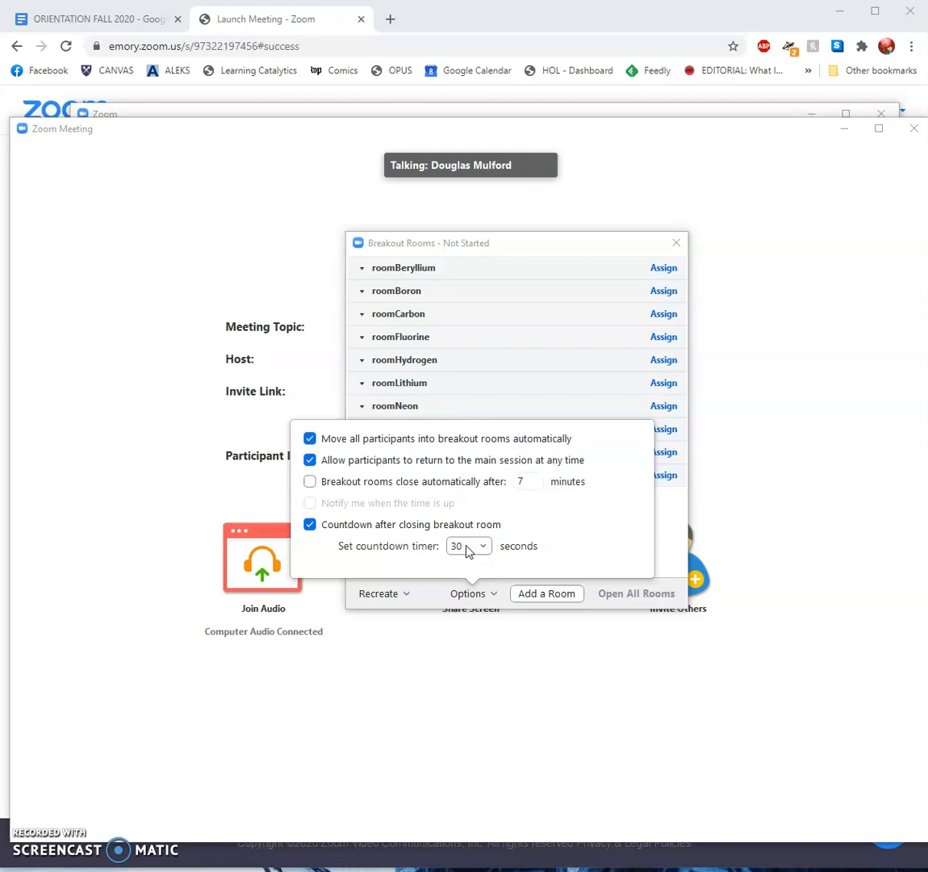
left_click(425, 612)
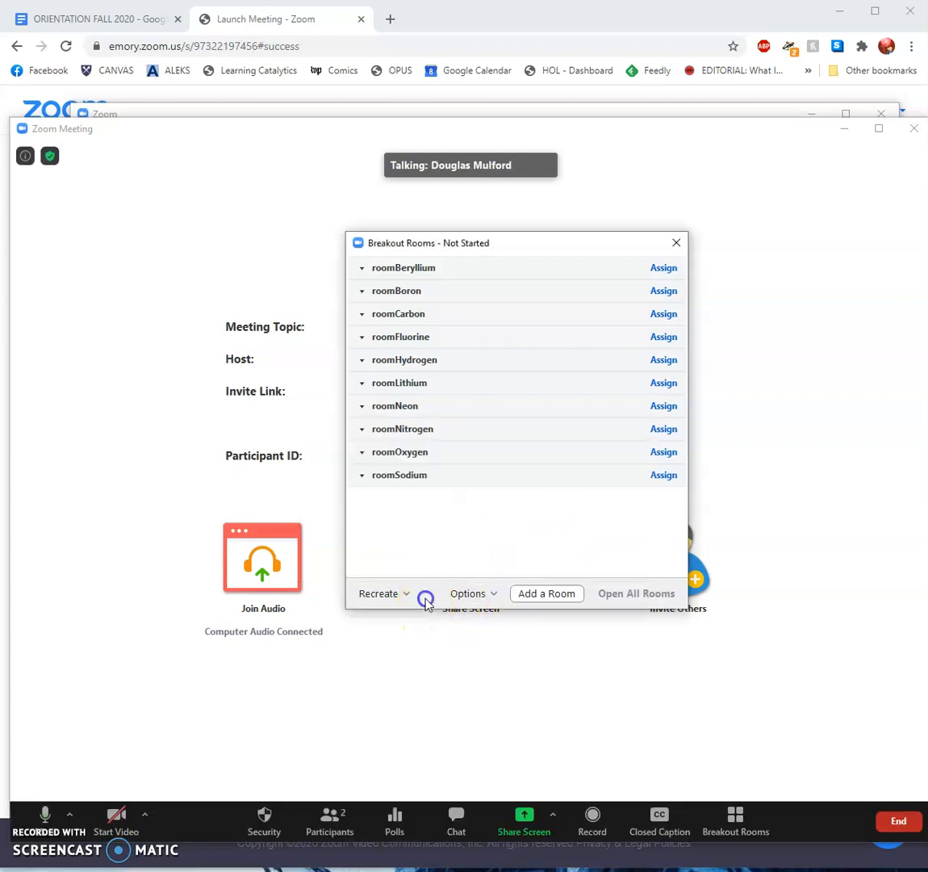
Assign the unassigned iPhone 8+ participant to roomSodium and open all breakout rooms
left_click(673, 477)
left_click(637, 509)
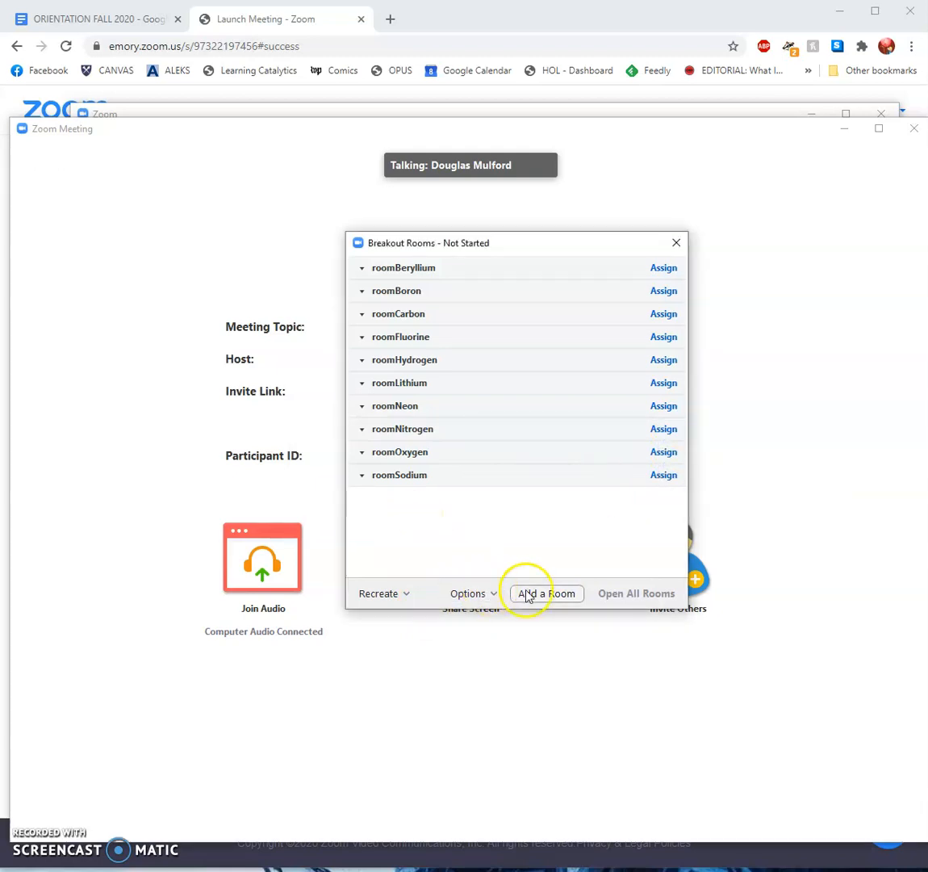
left_click(663, 454)
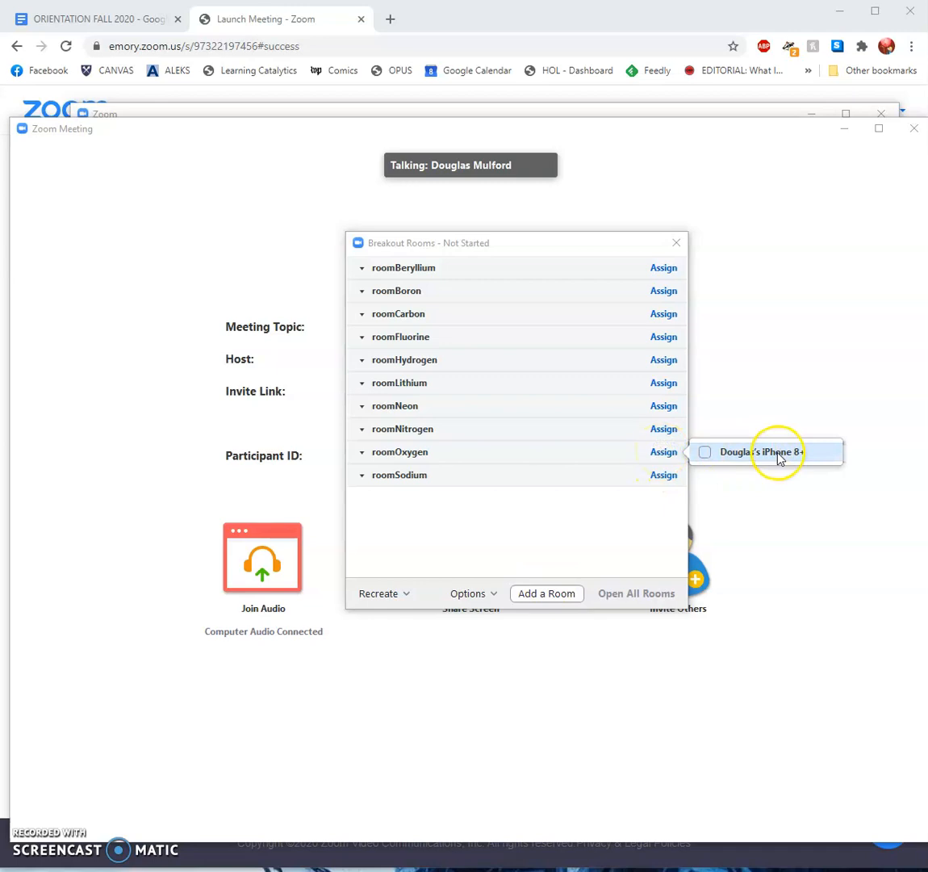
left_click(453, 510)
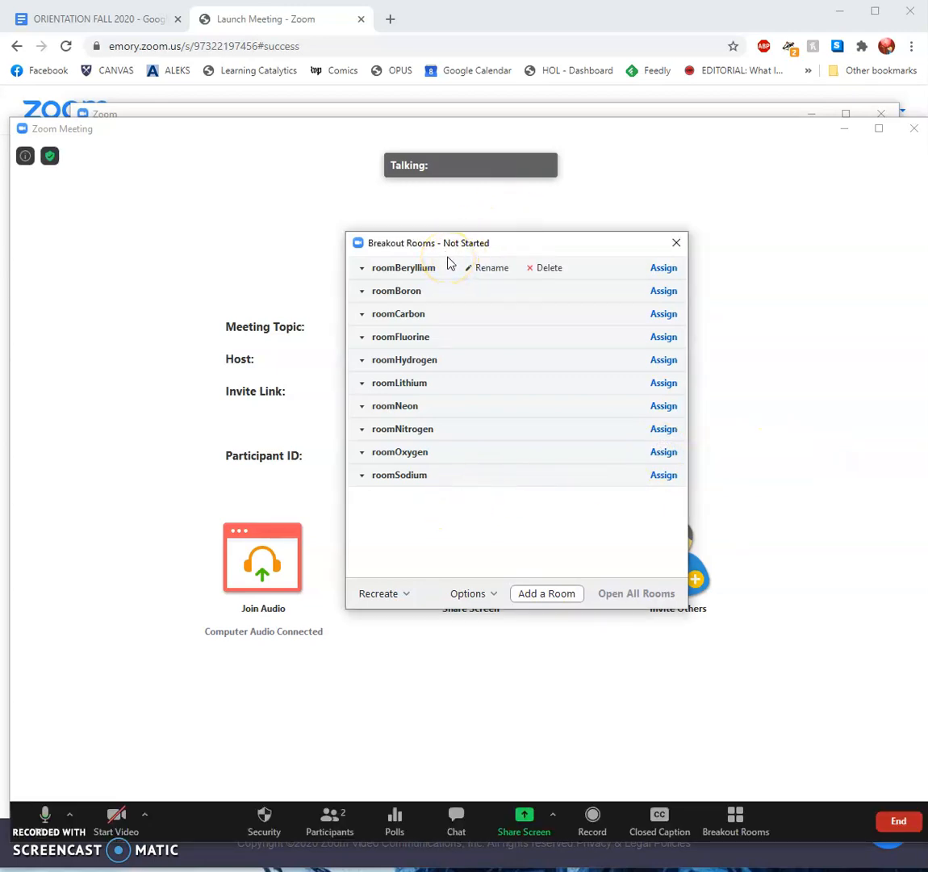
left_click(666, 480)
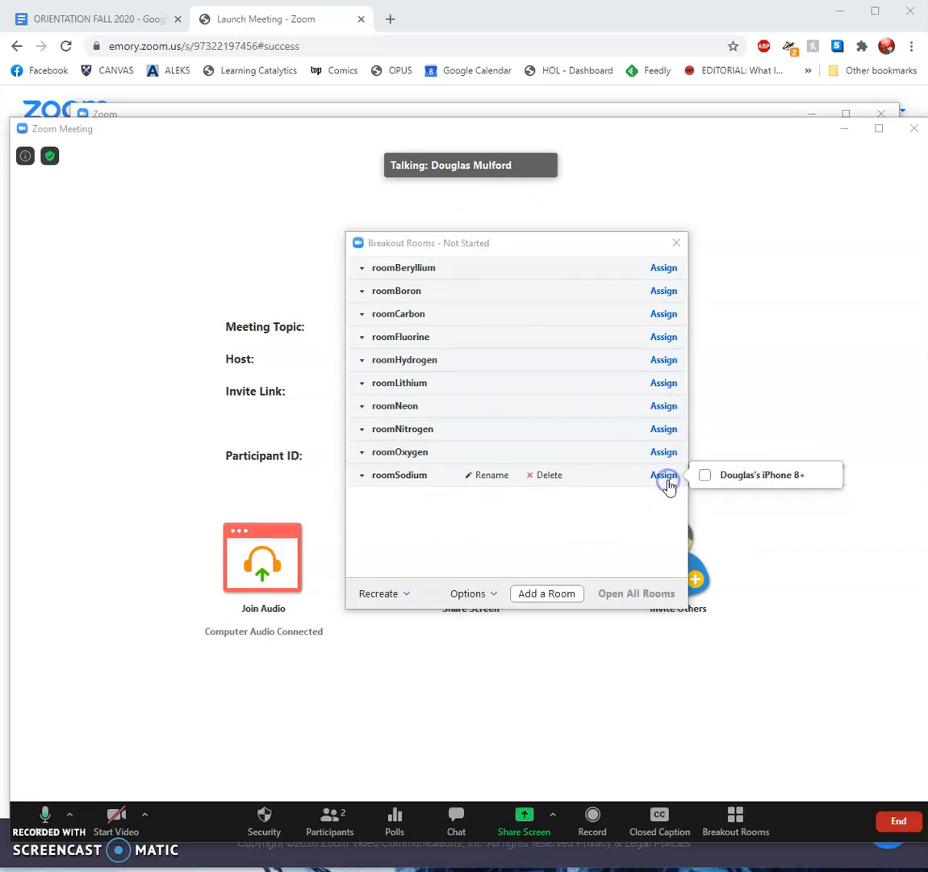
left_click(753, 476)
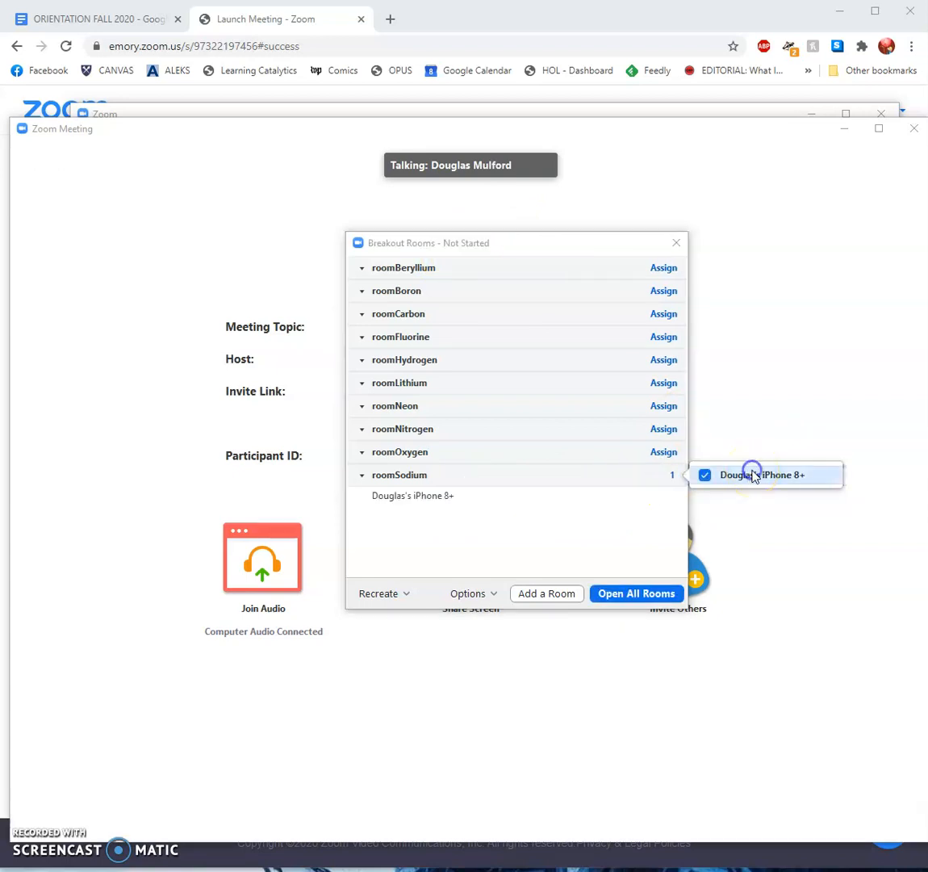
left_click(636, 594)
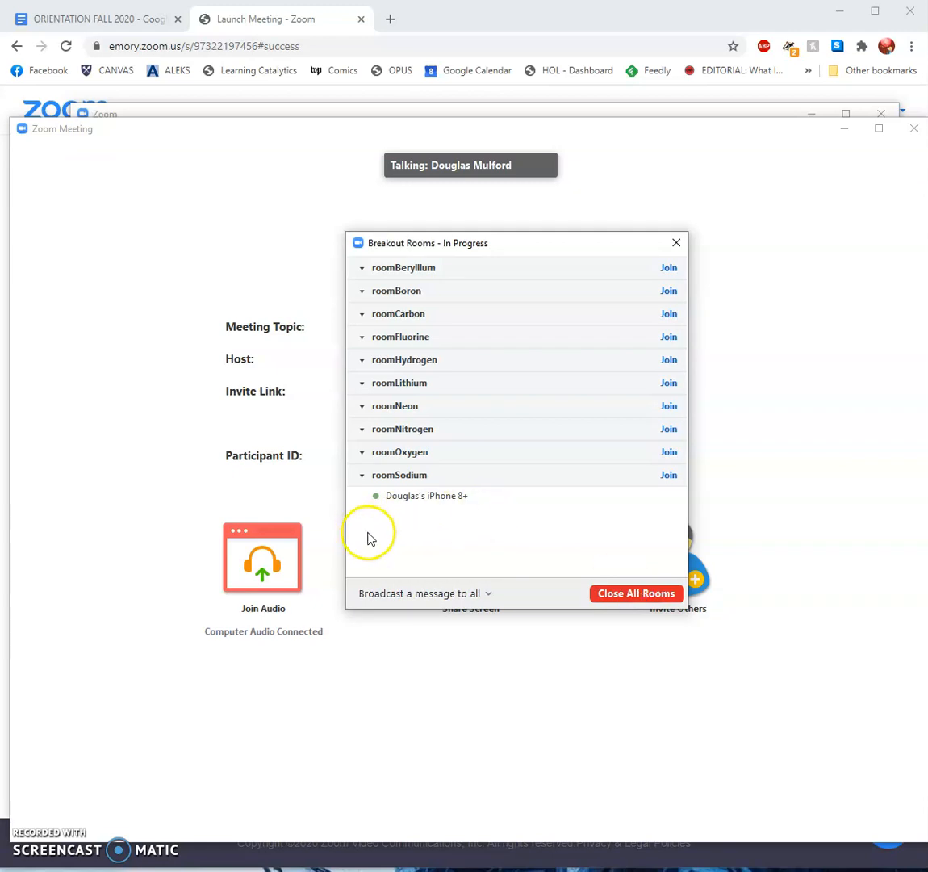
Broadcast the message "Hello. 1 more minutes on this question" to all breakout rooms
left_click(439, 595)
left_click(393, 538)
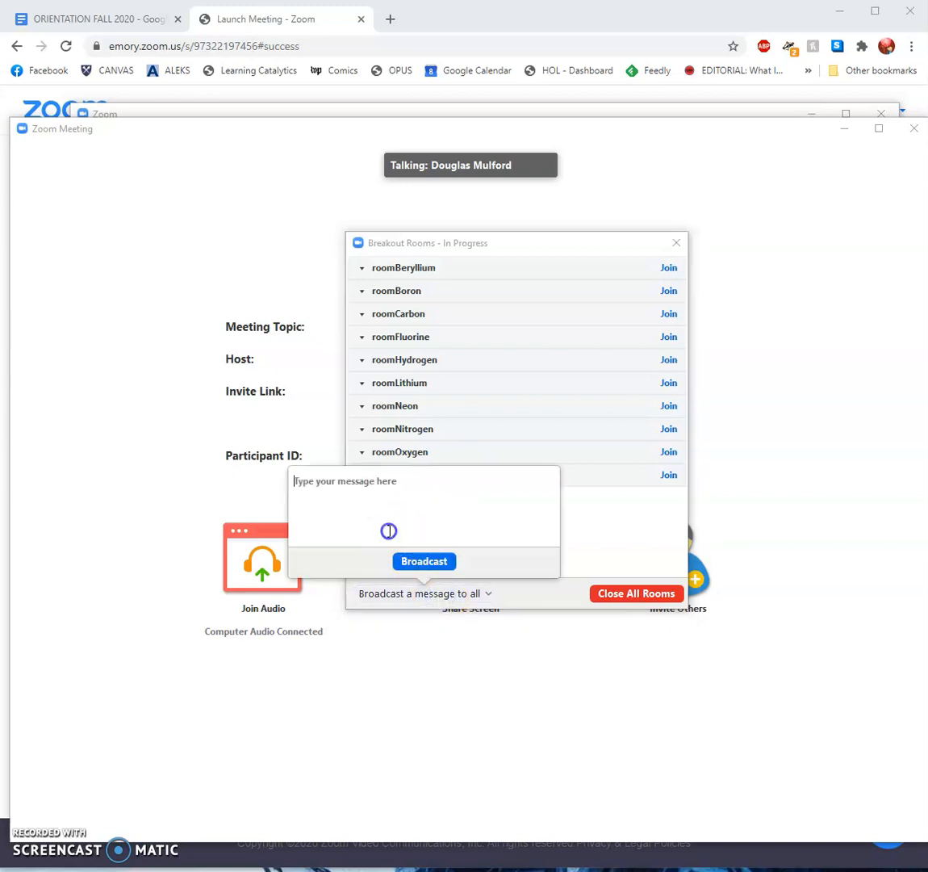
type("Hellop")
key("BackSpace")
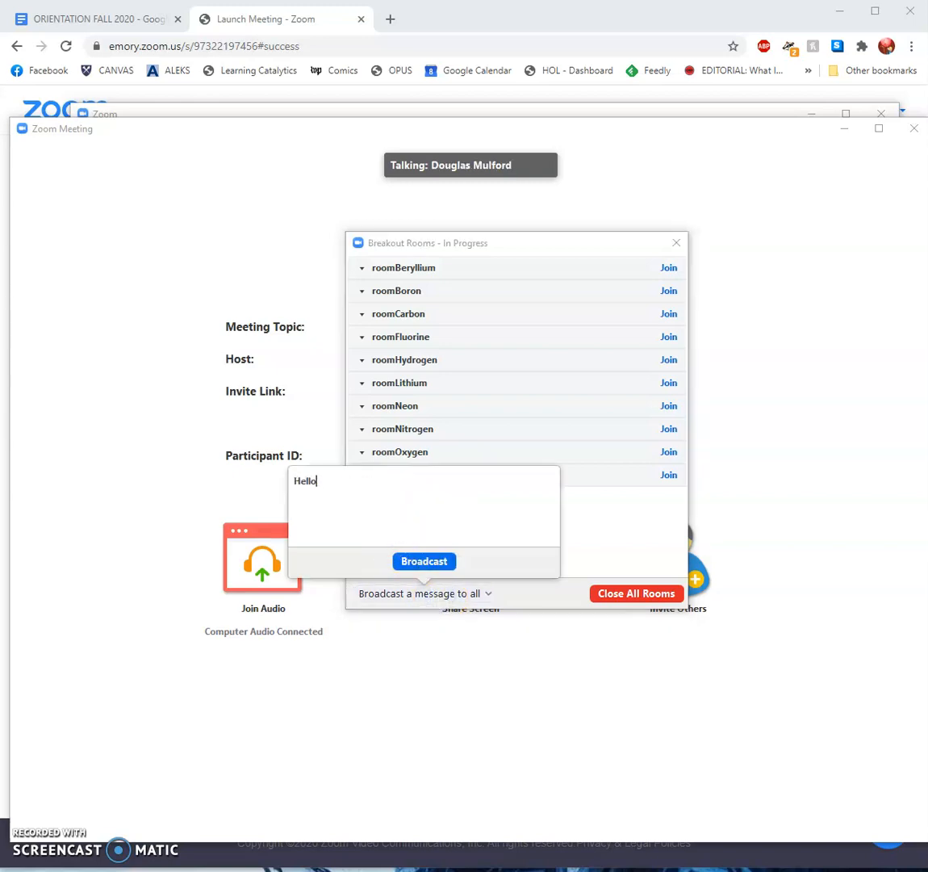
type(".  1 more minutes on this question")
key("Return")
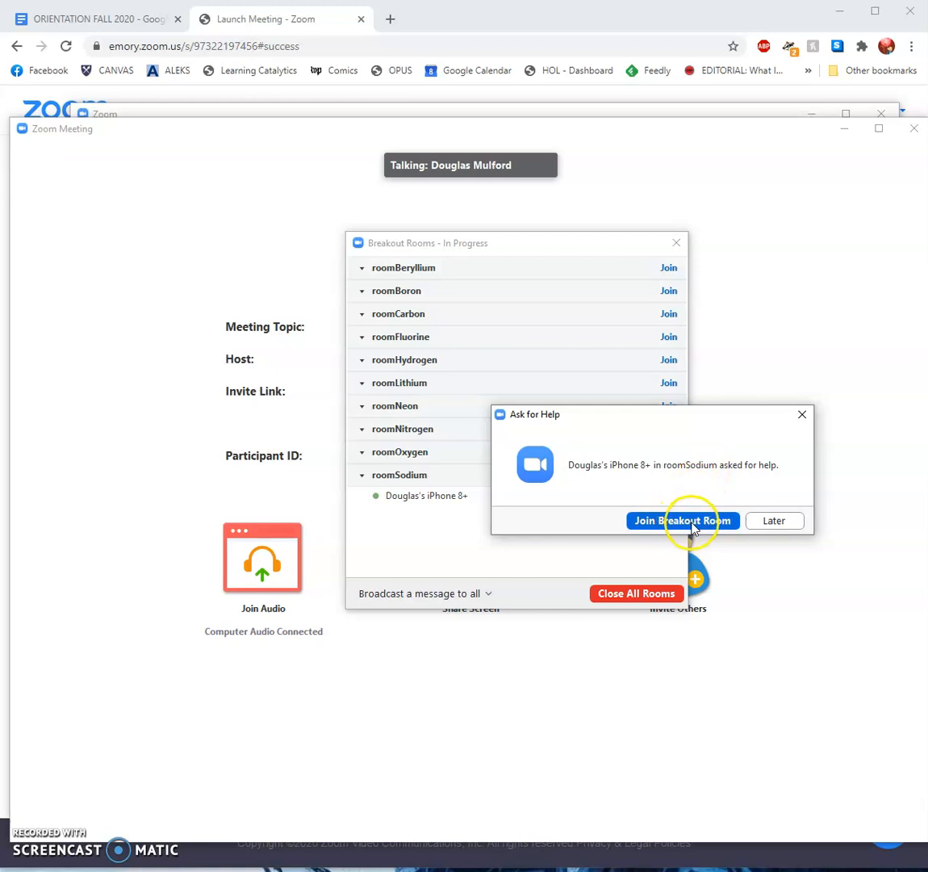
Postpone the first help request from roomSodium, join the room on the repeated request, and return to the main session
left_click(791, 524)
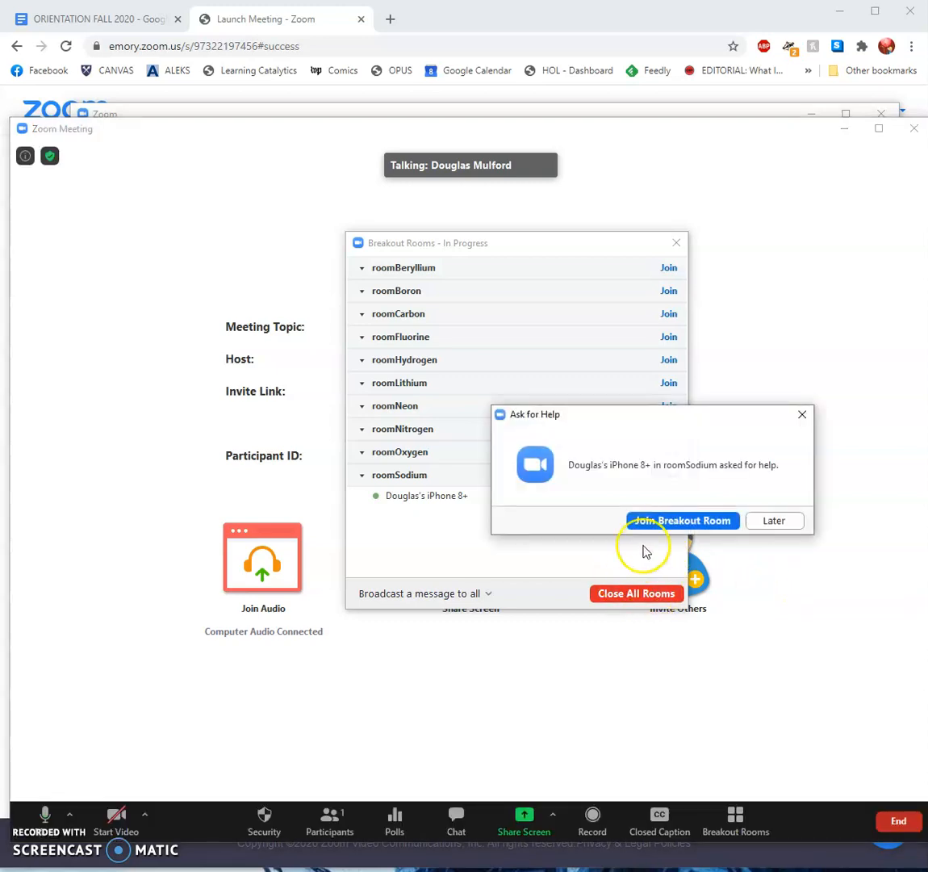
left_click(662, 520)
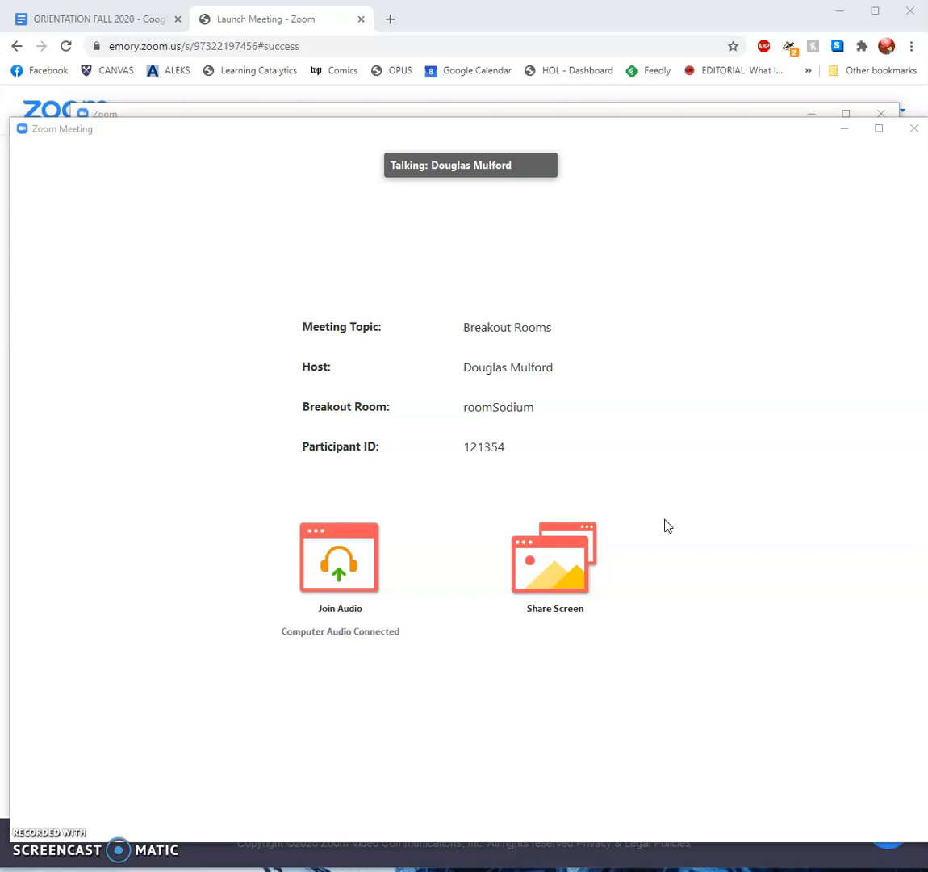
left_click(860, 822)
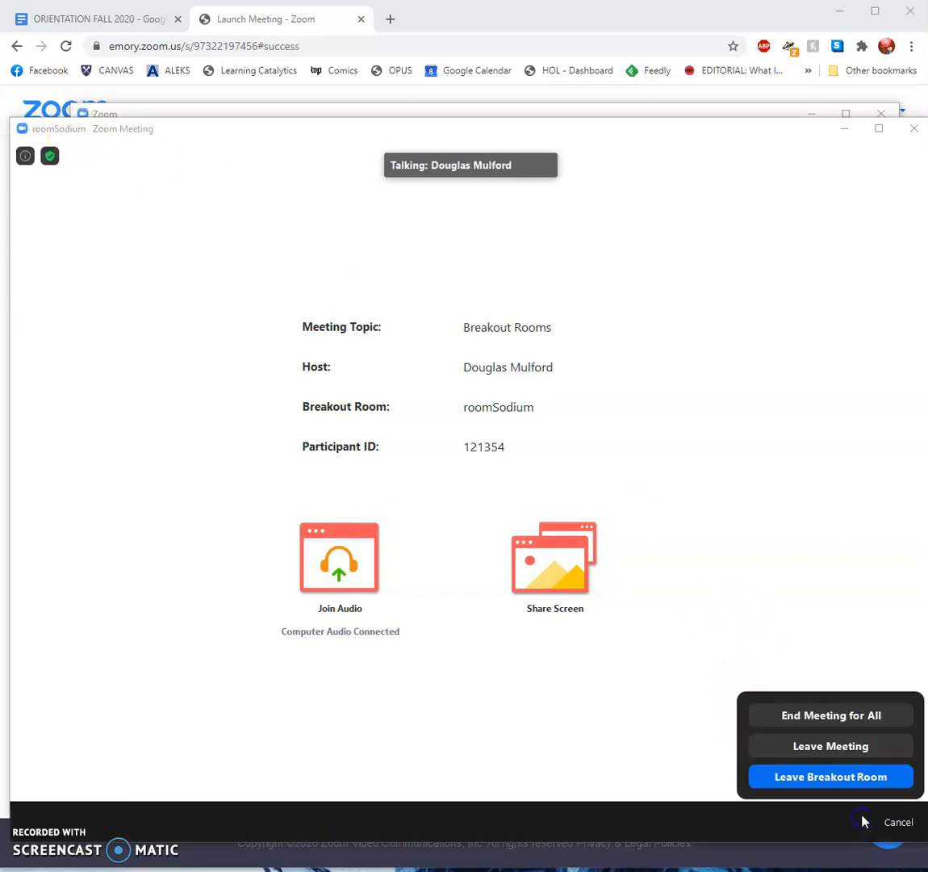
left_click(805, 778)
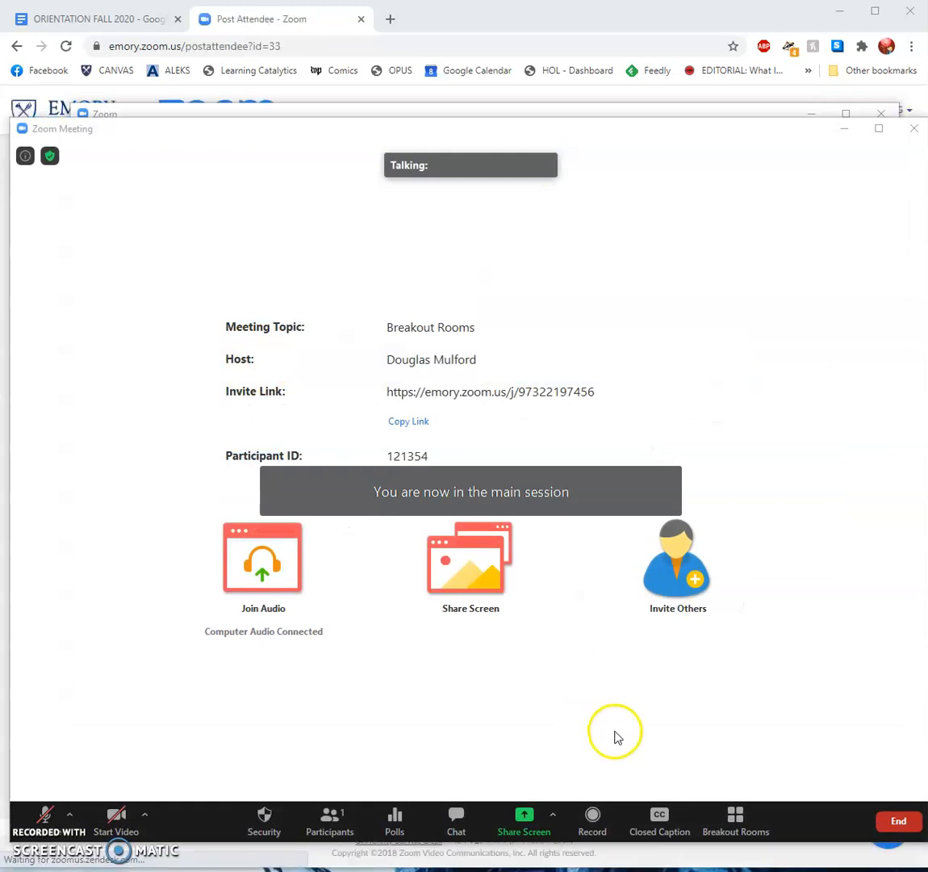
Bring back the breakout rooms list, move it clear of the meeting details, and close all rooms
left_click(735, 817)
left_click_drag(684, 290, 749, 367)
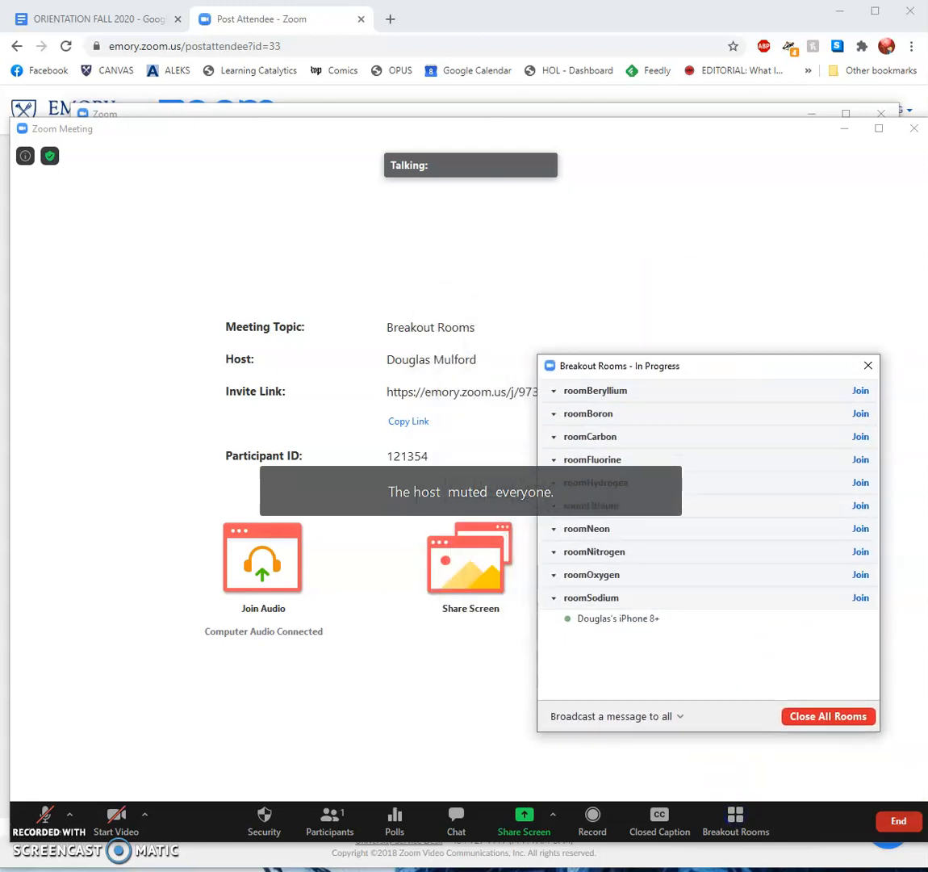
left_click(852, 723)
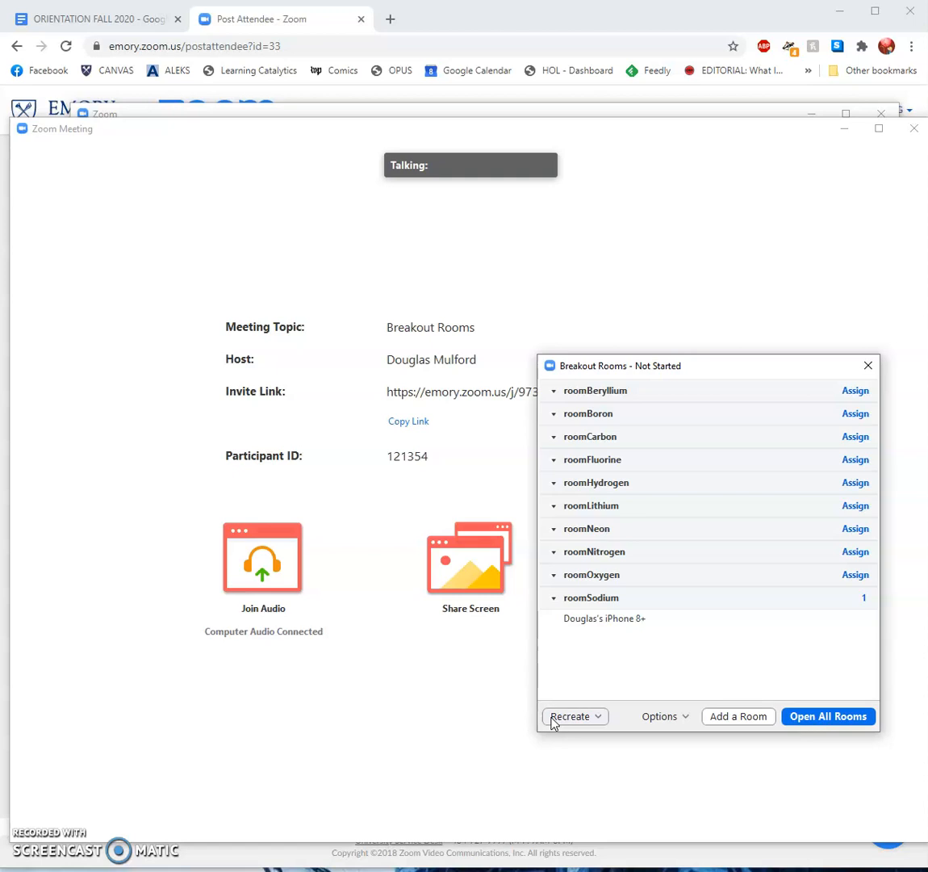
mouse_move(314, 751)
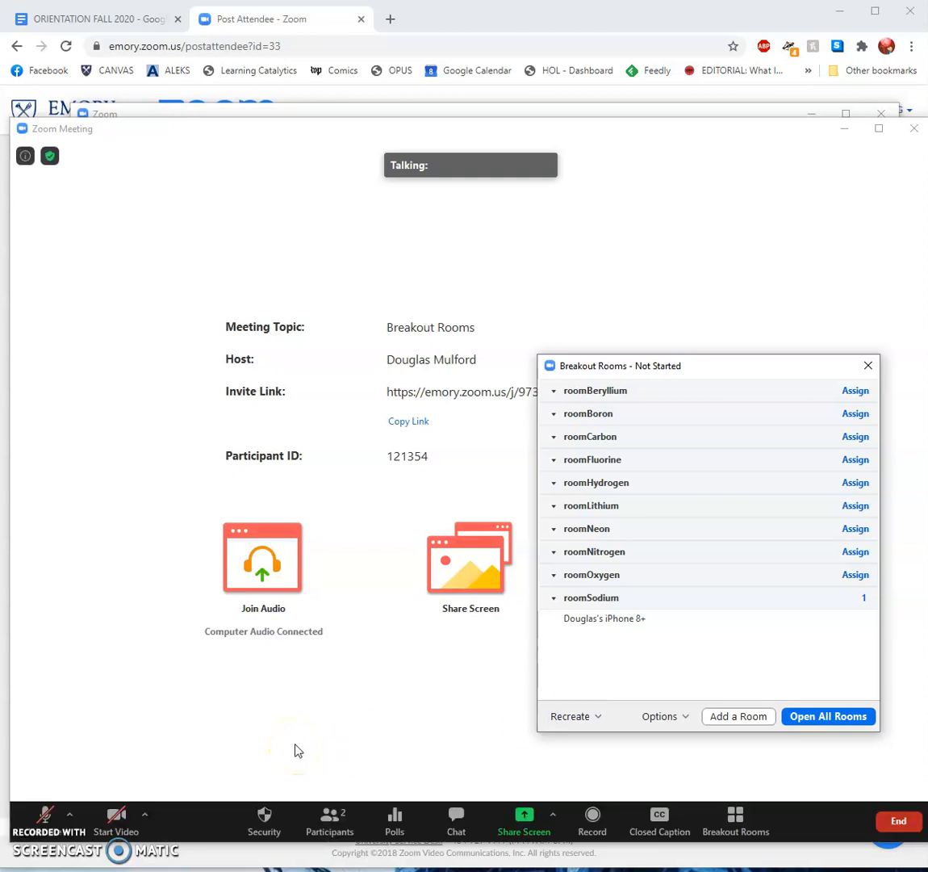